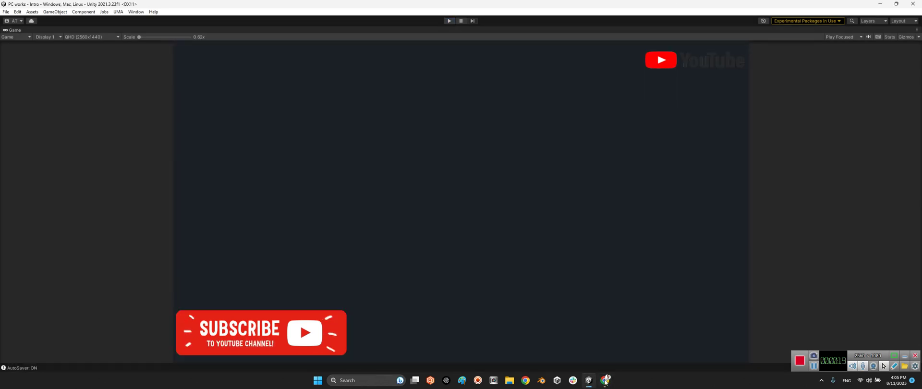
# Step: Switch to Chrome and examine the UMA GitHub repository's download options and its UMAProject/Assets folder
pyautogui.click(605, 380)
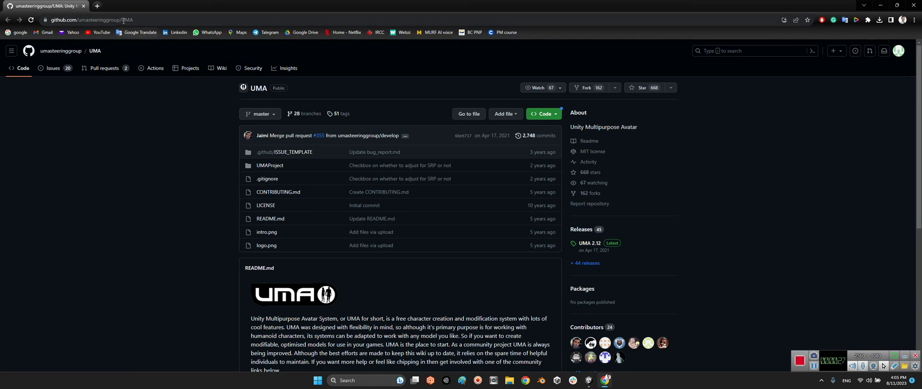
pyautogui.hotkey('ctrl', 'l')
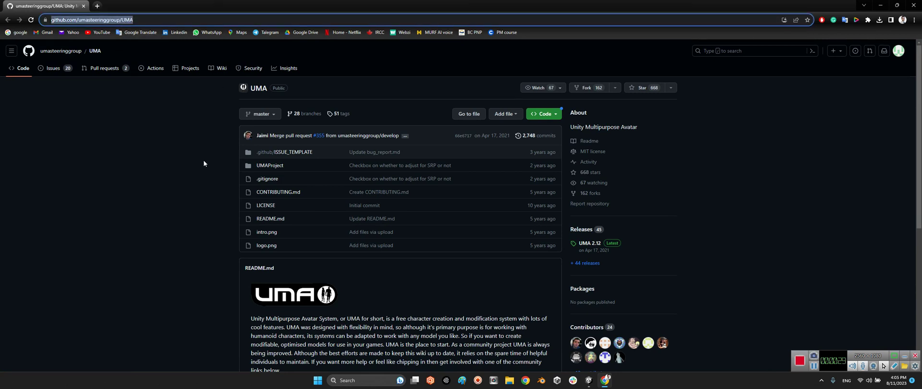
pyautogui.click(545, 114)
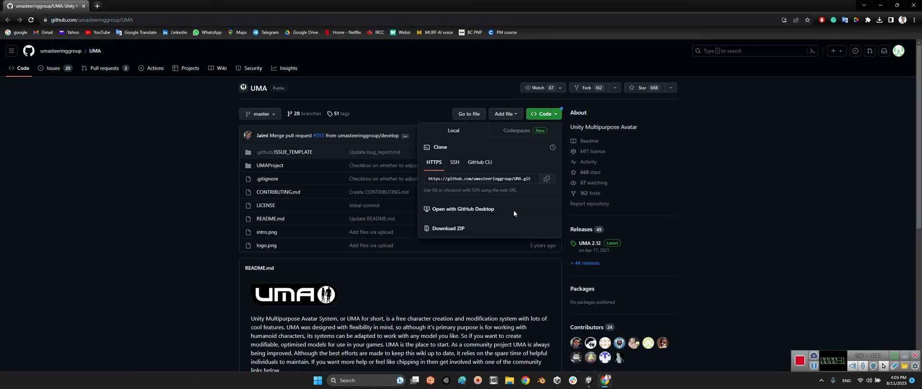
pyautogui.click(405, 267)
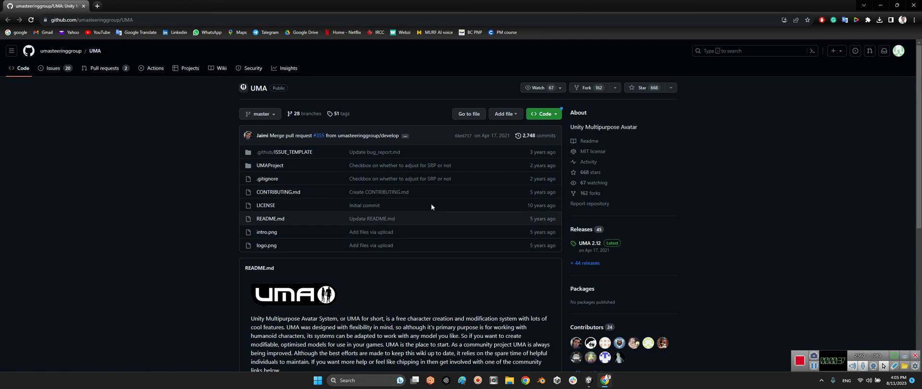
pyautogui.click(269, 167)
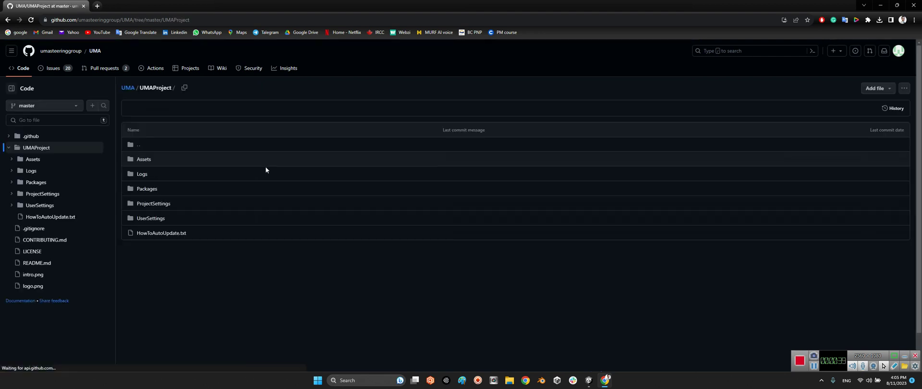
pyautogui.click(144, 161)
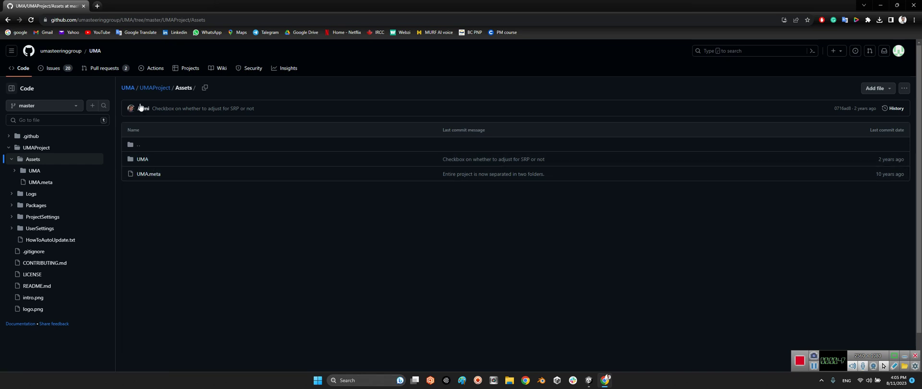
pyautogui.click(129, 89)
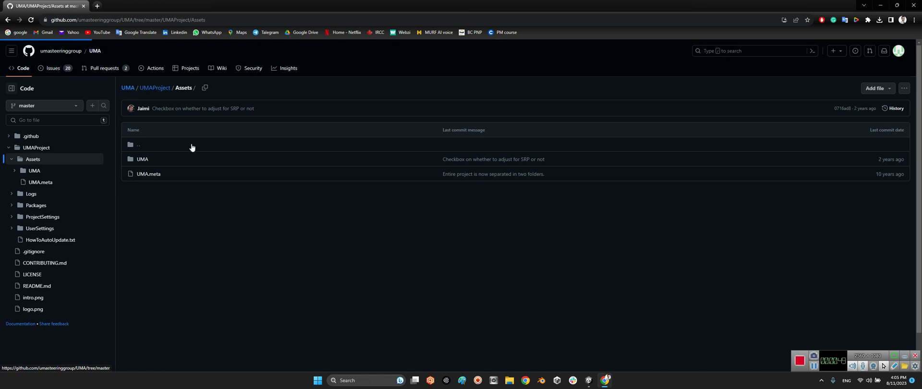
# Step: Switch back to Unity, restore the full editor layout and open the AddressablesScene from the UMA Examples/Addressables folder
pyautogui.click(589, 380)
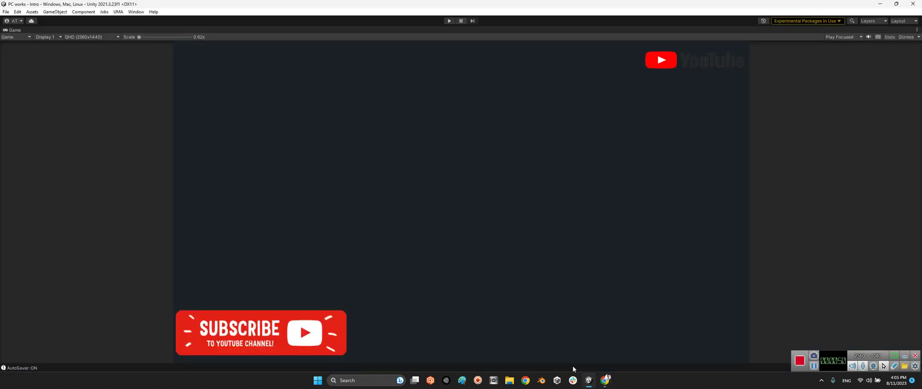
pyautogui.doubleClick(6, 31)
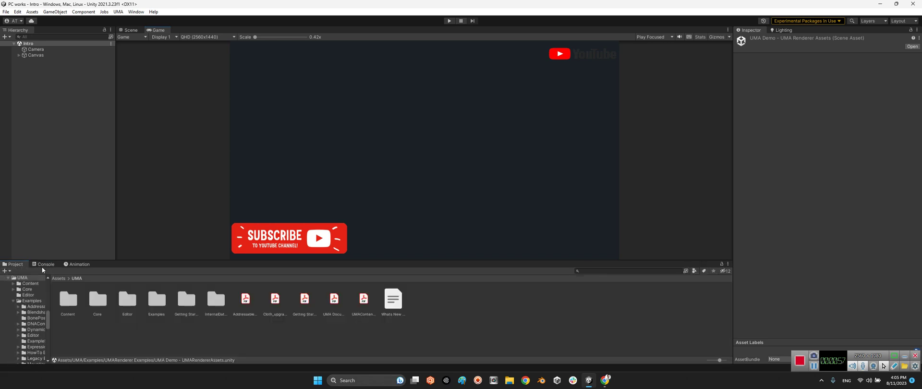
pyautogui.click(157, 302)
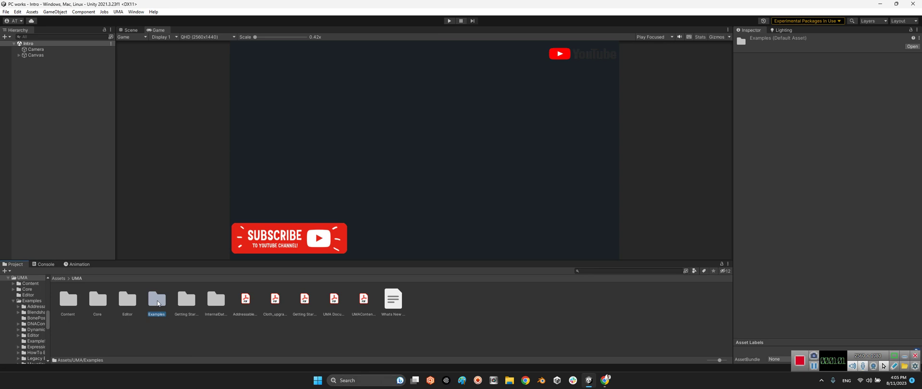
pyautogui.doubleClick(157, 300)
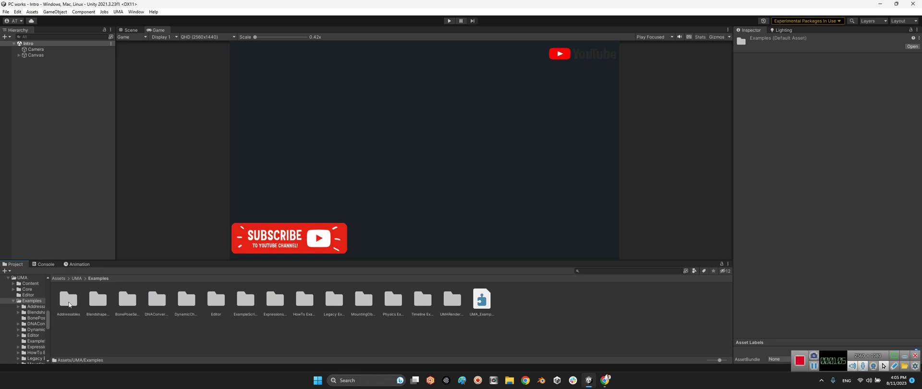
pyautogui.doubleClick(68, 300)
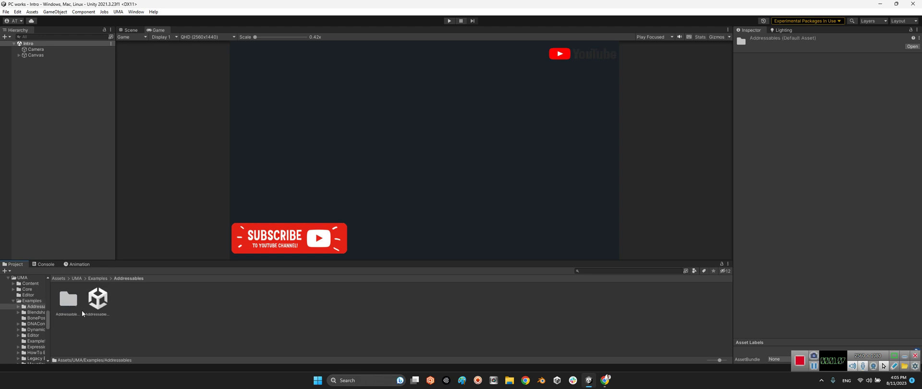
pyautogui.doubleClick(98, 300)
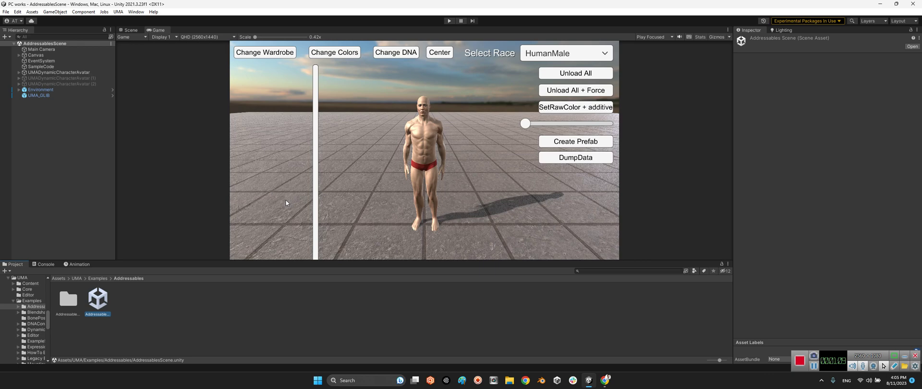
# Step: Run the Addressables scene in Play mode and orbit the camera around the avatar
pyautogui.click(449, 21)
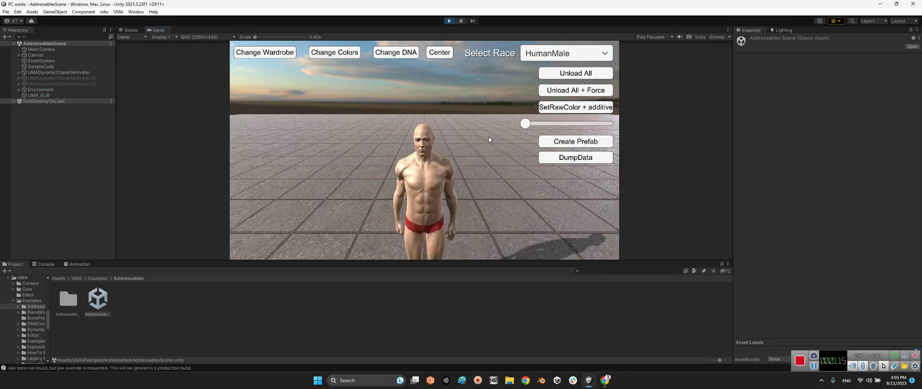
pyautogui.moveTo(427, 171); pyautogui.dragTo(251, 232, button='right')
pyautogui.moveTo(252, 234); pyautogui.dragTo(495, 177)
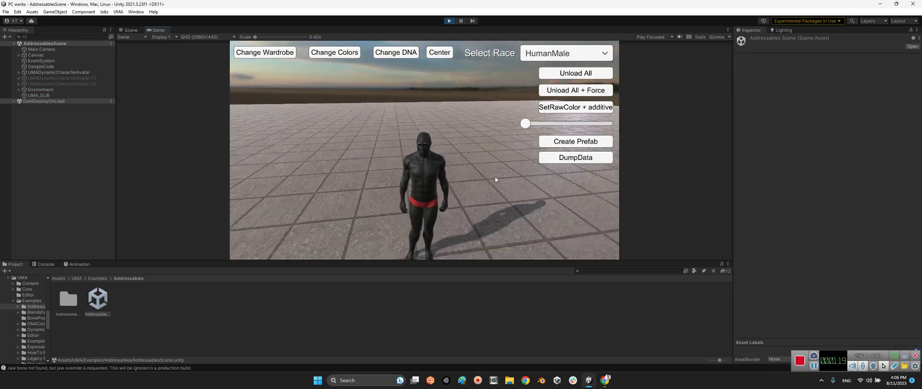
# Step: Try the HumanFemale, HumanGirl and Elf Female races on the avatar
pyautogui.click(572, 51)
pyautogui.click(558, 80)
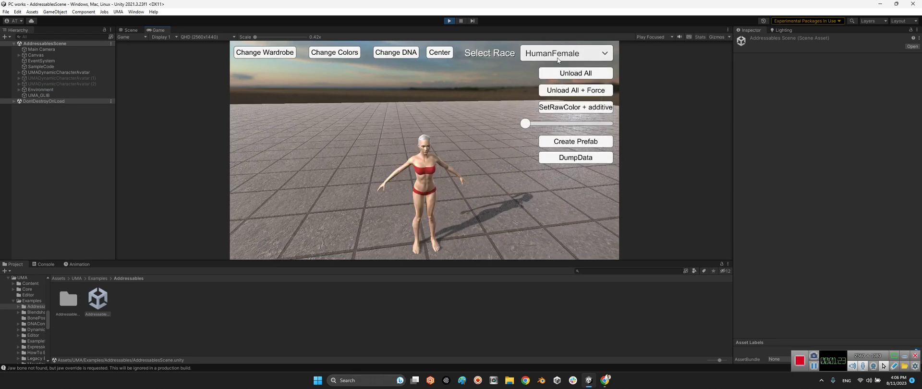
pyautogui.click(561, 57)
pyautogui.click(557, 91)
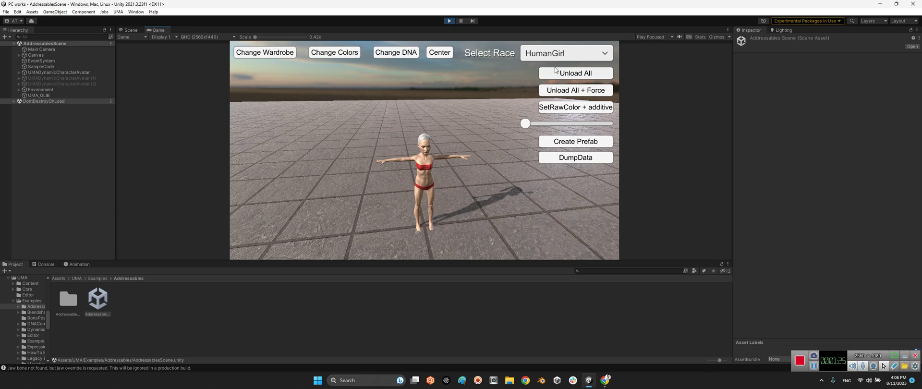
pyautogui.click(560, 57)
pyautogui.click(555, 104)
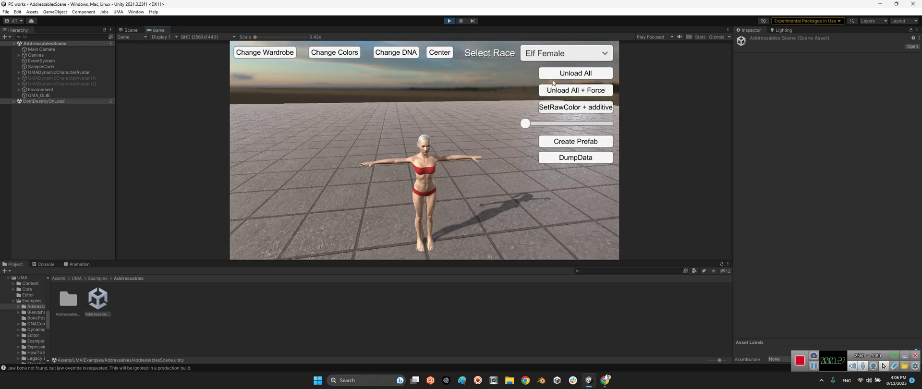
# Step: Change the avatar's race to HumanMaleDCS and view the character up close
pyautogui.click(549, 57)
pyautogui.scroll(-3, 611, 124)
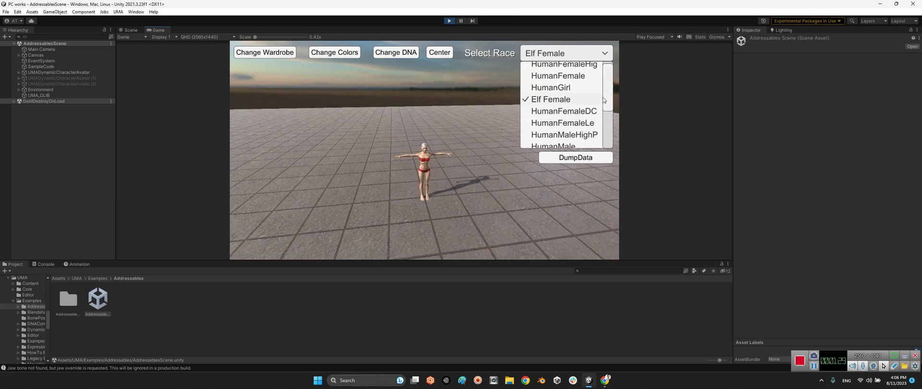
pyautogui.scroll(-2, 611, 124)
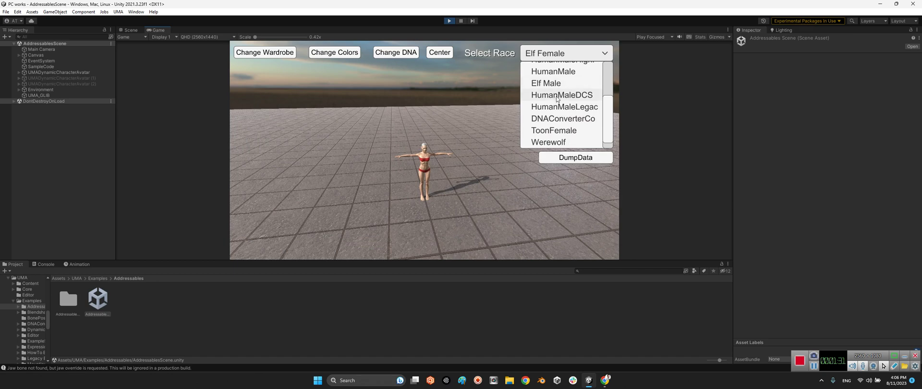
pyautogui.click(557, 96)
pyautogui.moveTo(433, 168); pyautogui.dragTo(428, 165)
pyautogui.scroll(9, 428, 166)
pyautogui.scroll(-3, 428, 166)
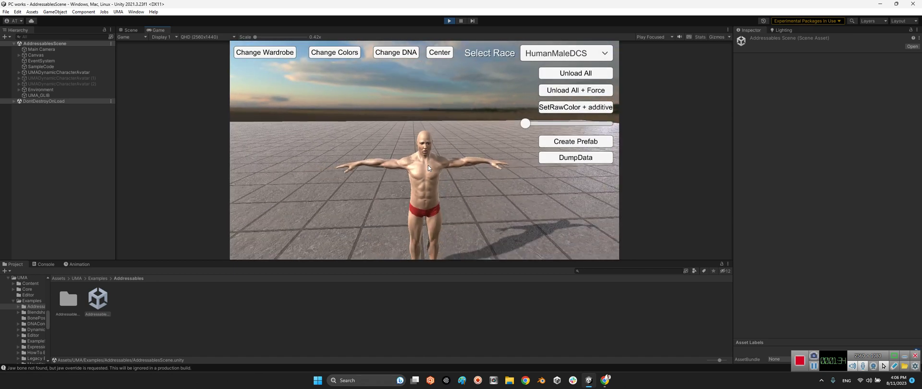
# Step: Try the HumanFemaleHigh race, switch to SkyCar and view the car from an angle
pyautogui.click(540, 55)
pyautogui.click(578, 72)
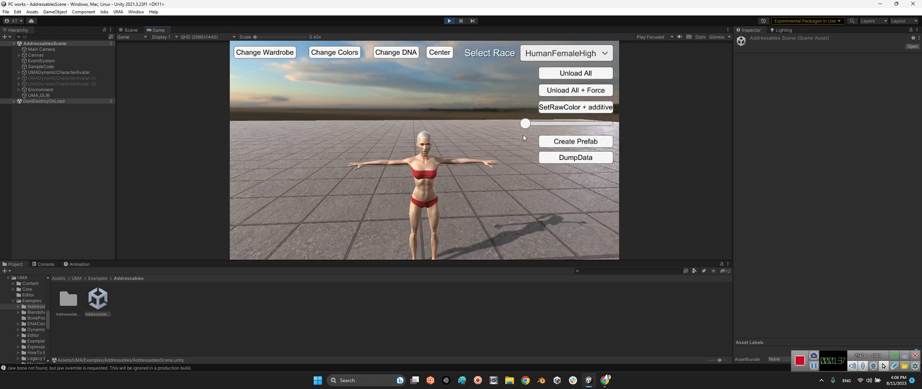
pyautogui.click(603, 53)
pyautogui.moveTo(608, 98); pyautogui.dragTo(608, 71)
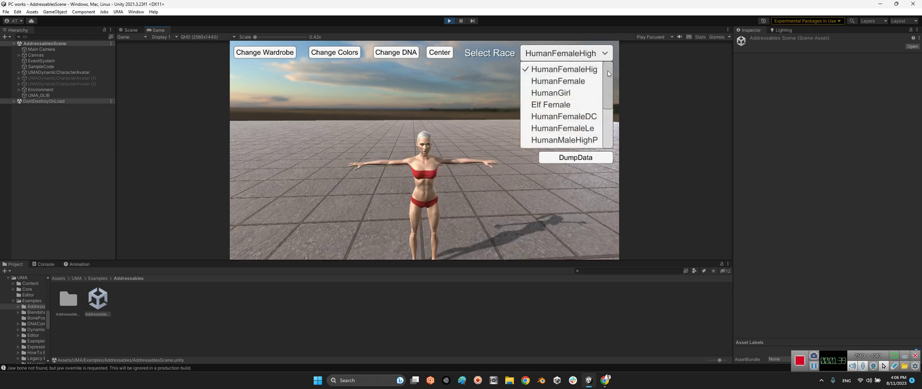
pyautogui.moveTo(608, 98); pyautogui.dragTo(608, 136)
pyautogui.click(547, 139)
pyautogui.scroll(-8, 434, 146)
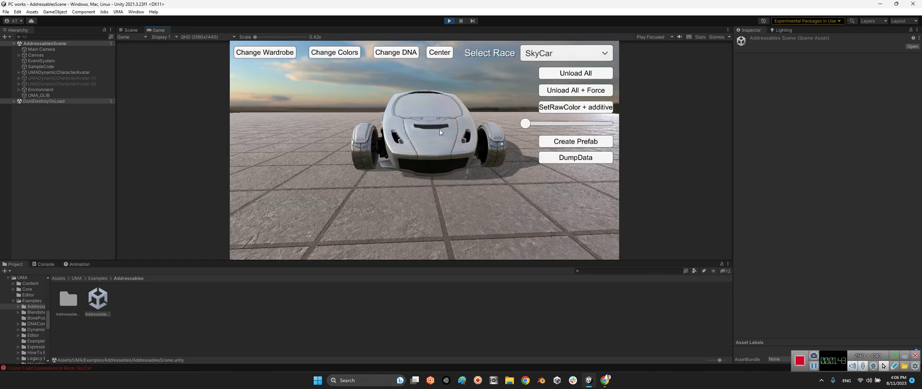
pyautogui.moveTo(439, 129); pyautogui.dragTo(388, 139)
# Step: Set the avatar's race to HumanMaleDCS and display its wardrobe slots
pyautogui.click(579, 60)
pyautogui.scroll(-5, 610, 120)
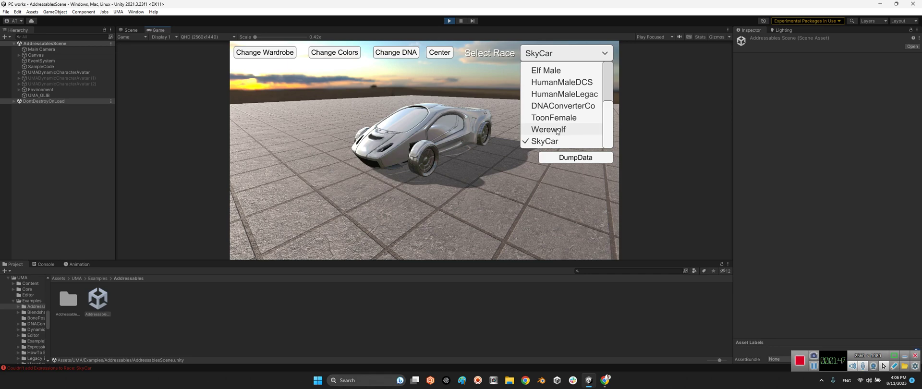
pyautogui.click(559, 82)
pyautogui.scroll(3, 427, 168)
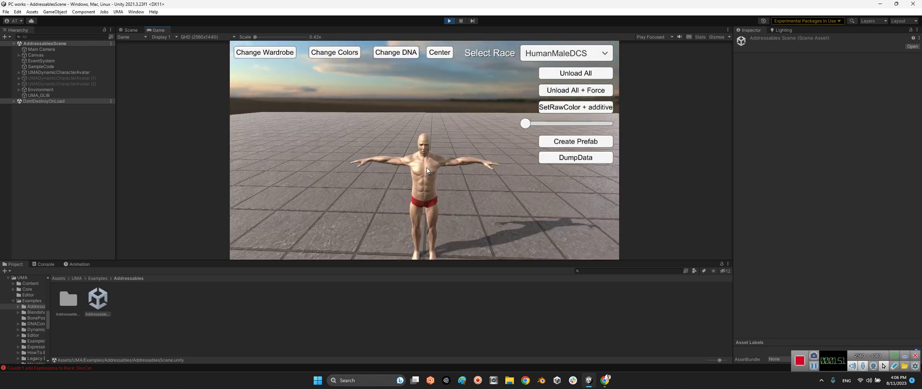
pyautogui.click(277, 56)
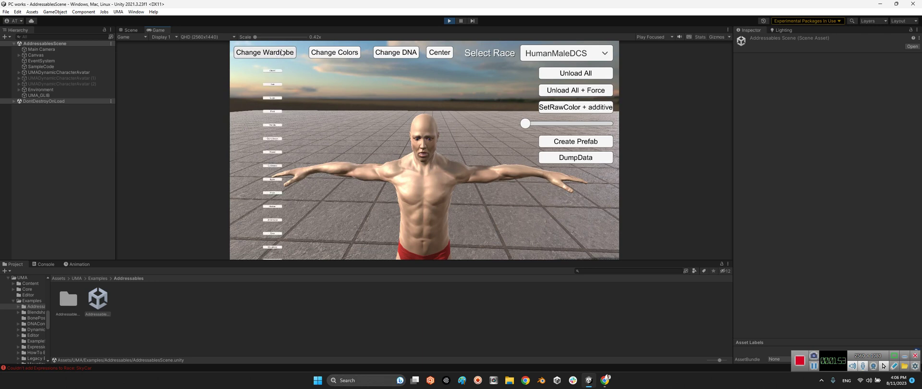
# Step: Try the 16:10 and 16:9 aspects, and set the Game view resolution to Full HD (1920x1080)
pyautogui.click(202, 37)
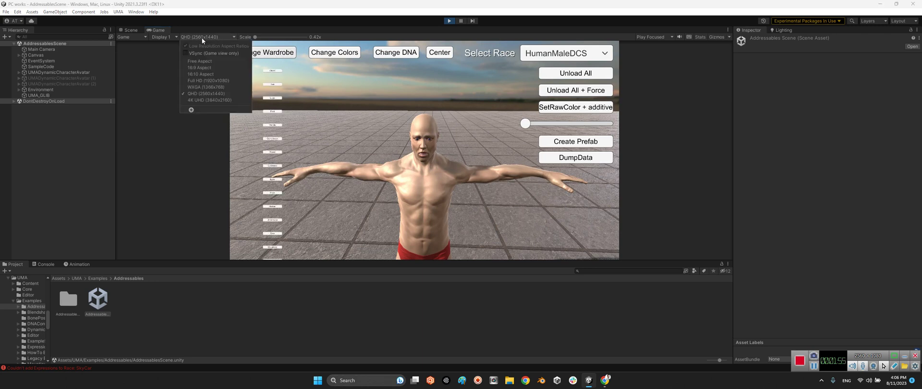
pyautogui.click(198, 74)
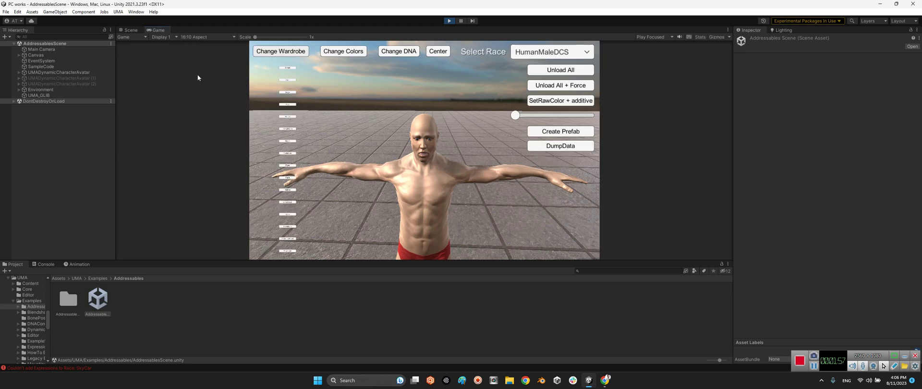
pyautogui.click(195, 37)
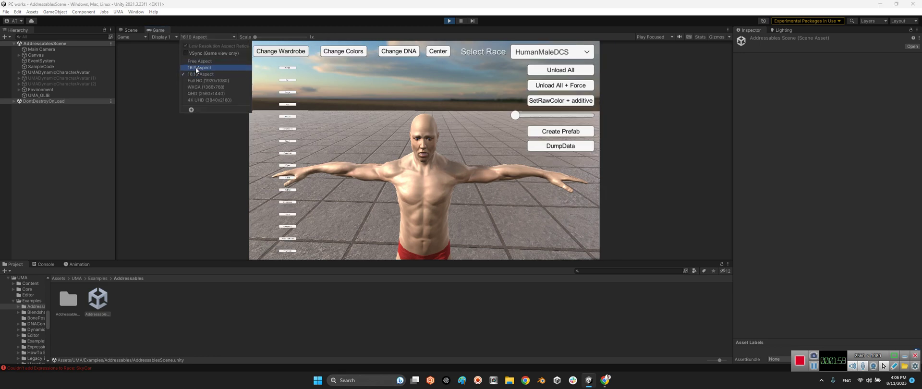
pyautogui.click(196, 70)
pyautogui.click(191, 37)
pyautogui.click(196, 79)
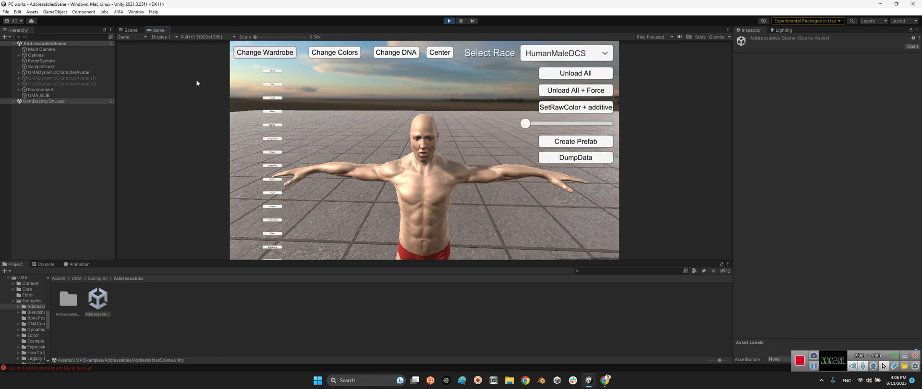
# Step: List the chest wardrobe items, maximize the Game view and try the hoodie, the robe and Shirt 1 on the avatar
pyautogui.click(275, 71)
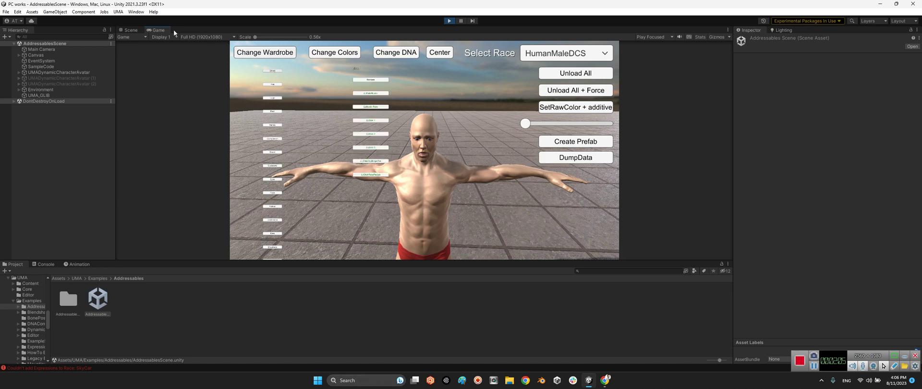
pyautogui.doubleClick(161, 28)
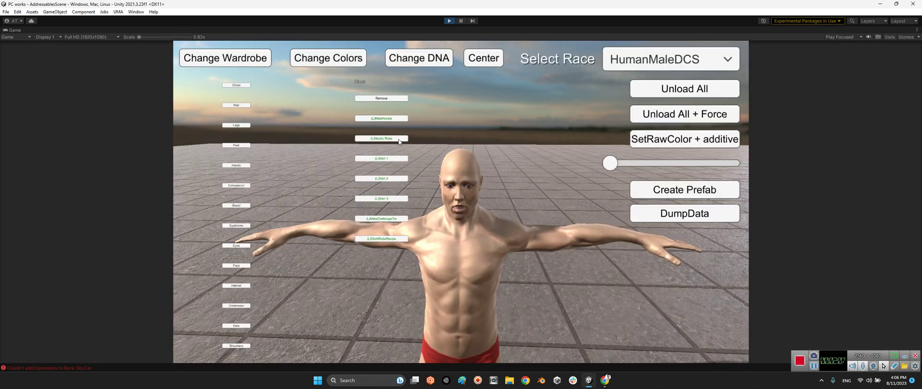
pyautogui.click(391, 119)
pyautogui.click(395, 138)
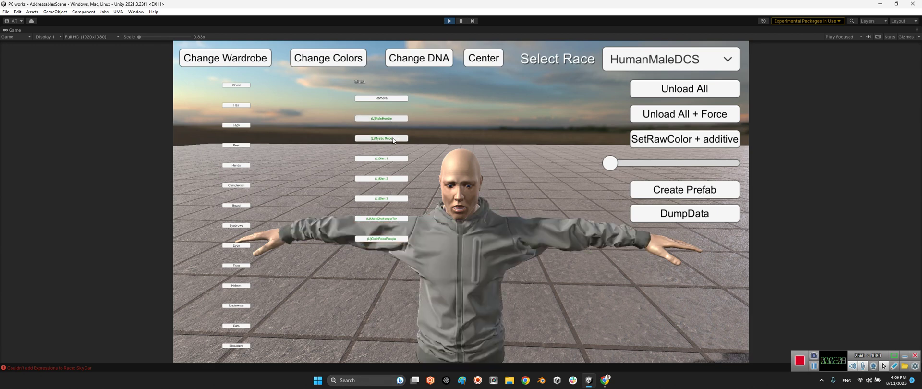
pyautogui.click(391, 159)
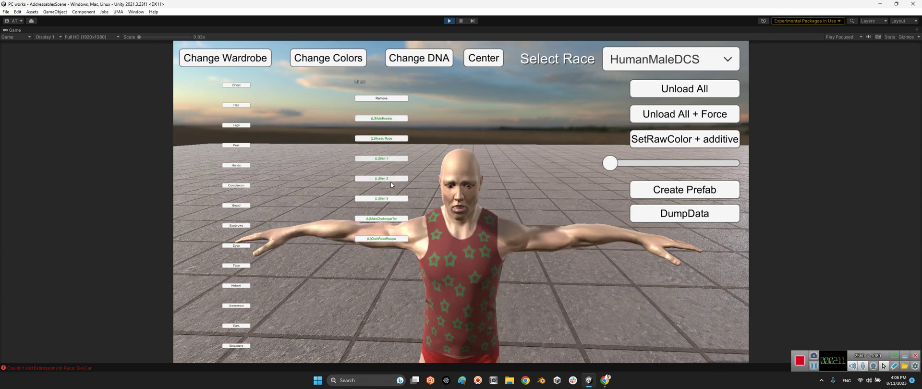
# Step: Try Shirt 2 on the avatar, followed by the last two items of the chest wardrobe list
pyautogui.click(390, 181)
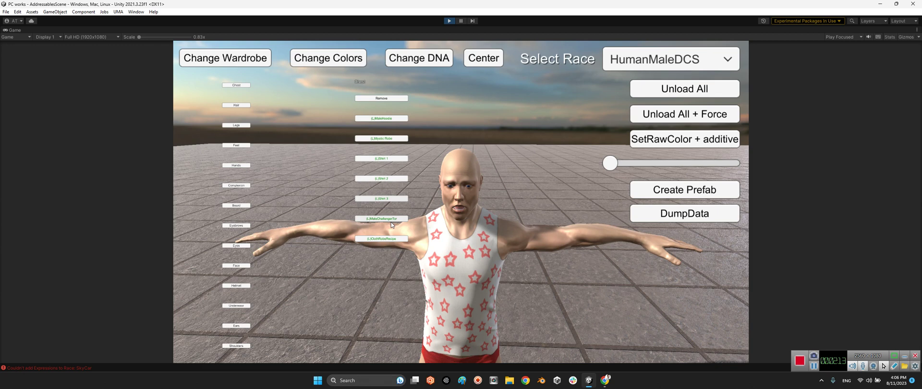
pyautogui.click(391, 221)
pyautogui.click(392, 239)
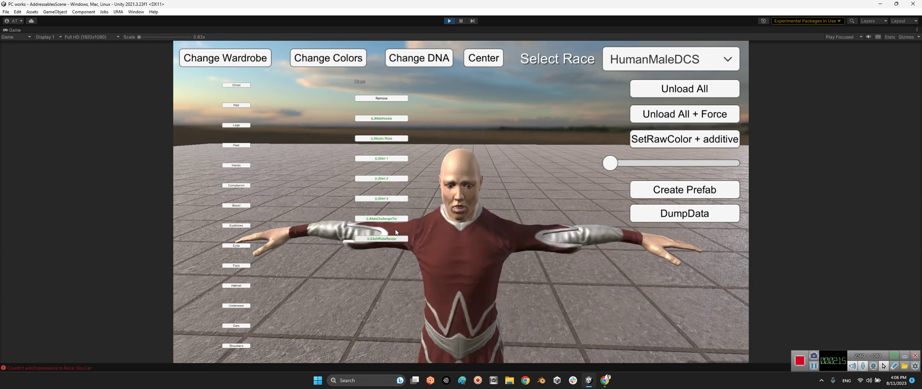
# Step: List the hair wardrobe items and try the first five styles on the avatar, ending with The Pompadour
pyautogui.click(245, 106)
pyautogui.click(406, 119)
pyautogui.click(399, 139)
pyautogui.click(398, 159)
pyautogui.click(399, 179)
pyautogui.click(399, 199)
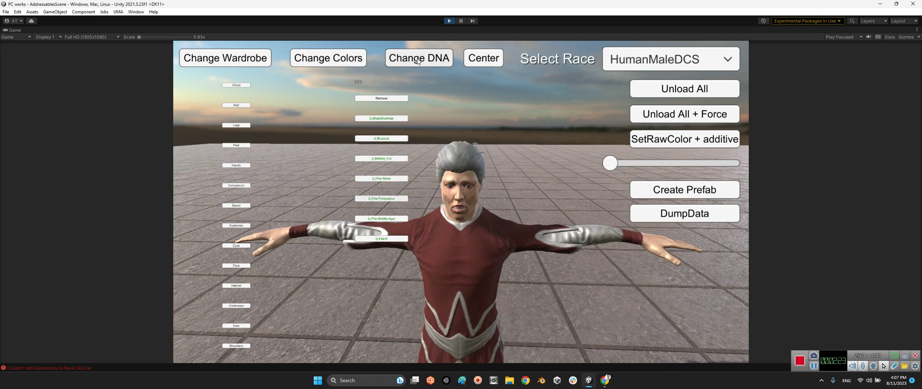
# Step: Try the black, brown and tan skin colors on the avatar and finish with green skin
pyautogui.click(331, 63)
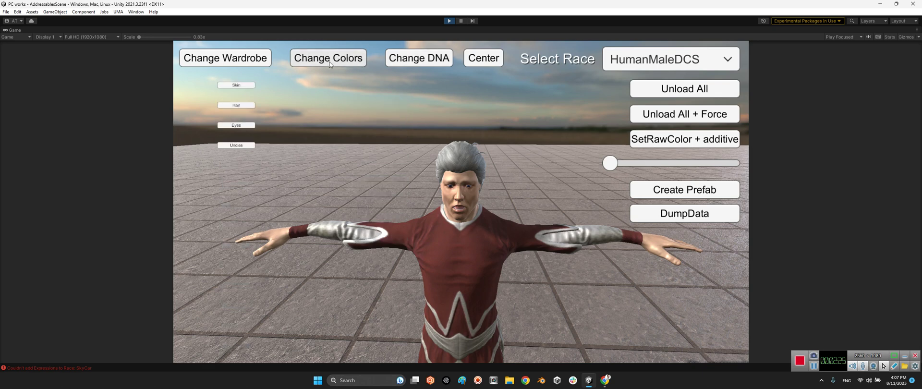
pyautogui.click(242, 87)
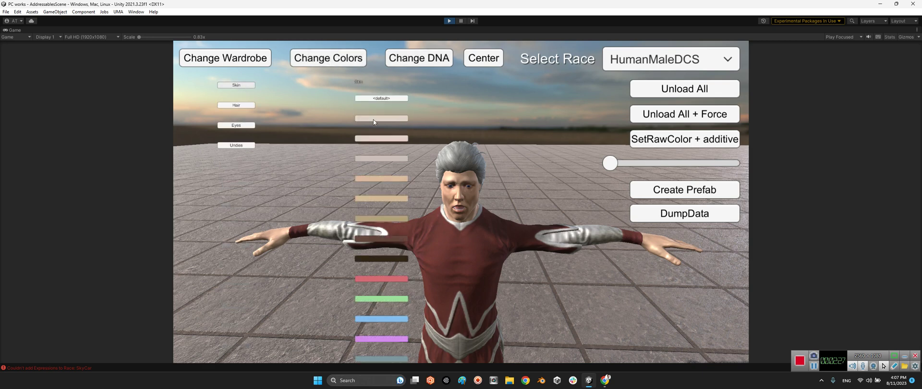
pyautogui.click(378, 259)
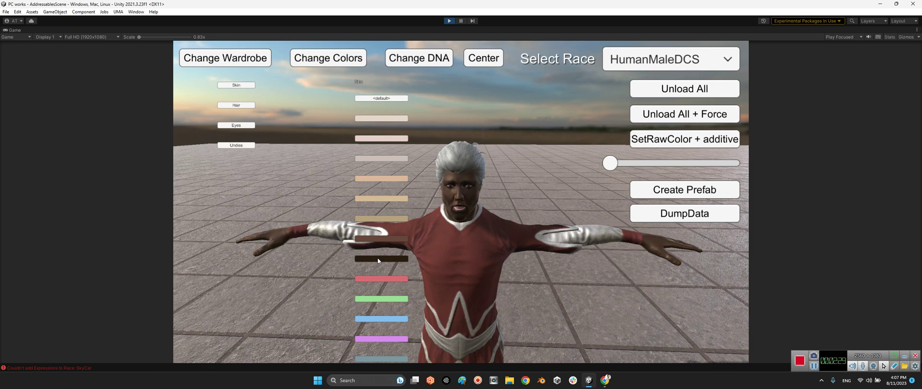
pyautogui.click(382, 237)
pyautogui.click(381, 218)
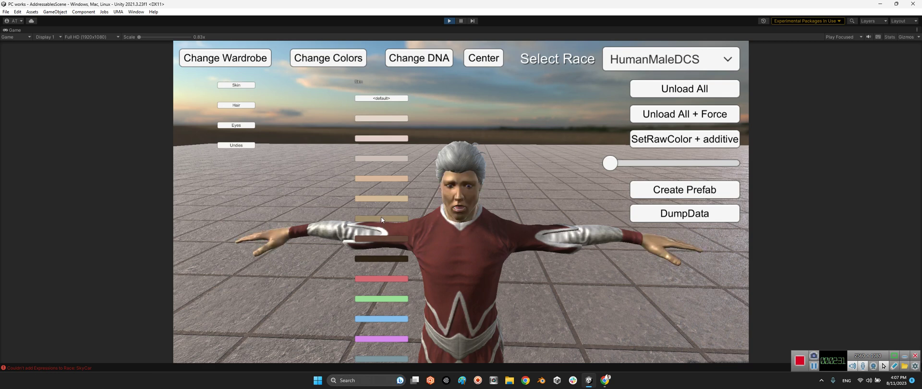
pyautogui.click(382, 198)
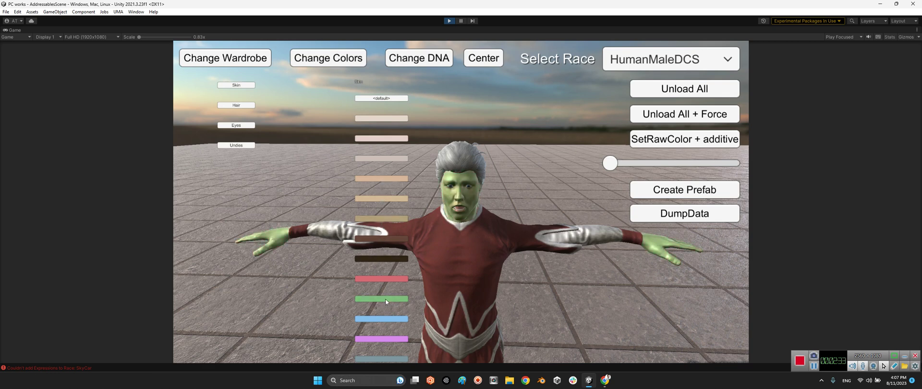
# Step: Try the light blond, orange and brown hair colors, ending with the dark brown one below them
pyautogui.click(244, 105)
pyautogui.click(394, 158)
pyautogui.click(391, 180)
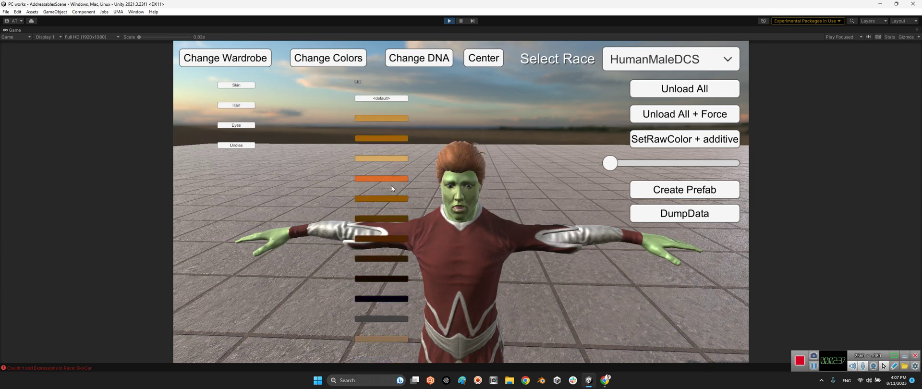
pyautogui.click(390, 198)
pyautogui.click(381, 217)
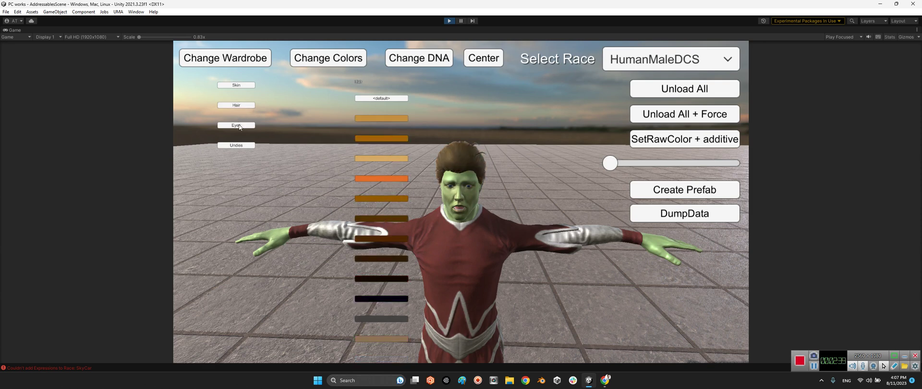
# Step: Look through the color choices for Eyes and Undies and bring the avatar's full body into view
pyautogui.click(239, 126)
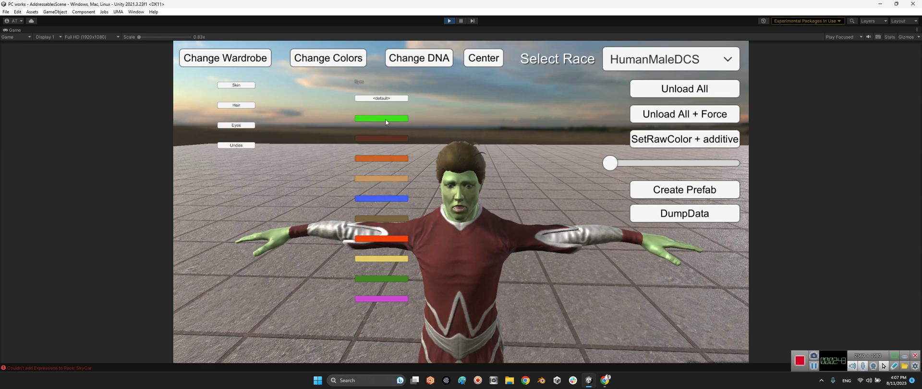
pyautogui.click(253, 144)
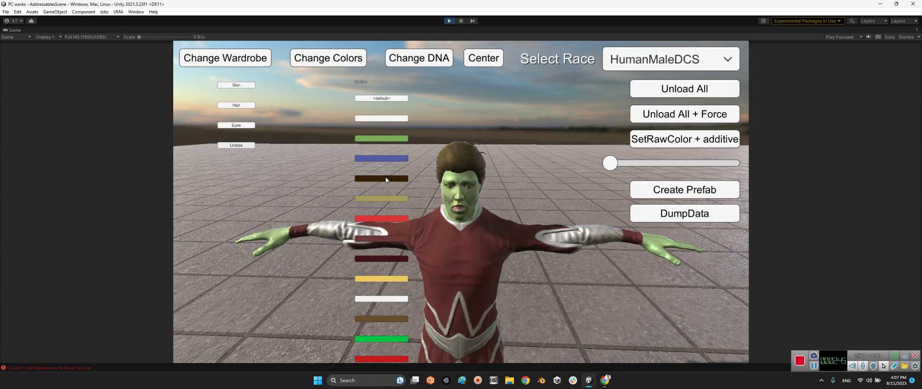
pyautogui.scroll(-5, 519, 234)
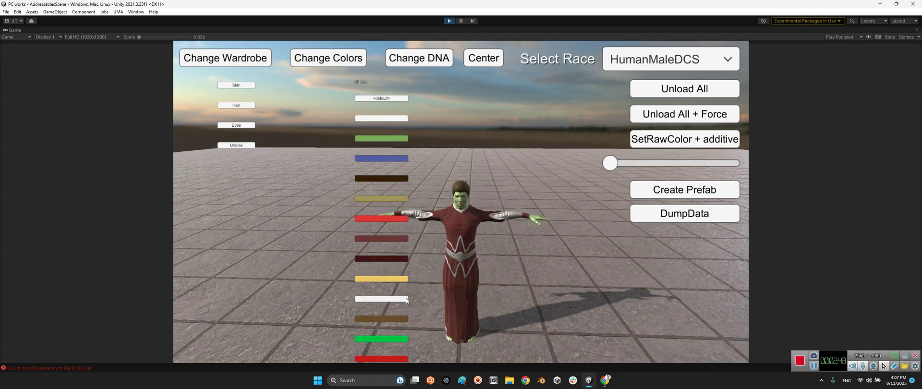
# Step: View the avatar from an angle, list its DNA parameters and show the headSize control
pyautogui.moveTo(495, 304); pyautogui.dragTo(500, 285, button='right')
pyautogui.click(417, 58)
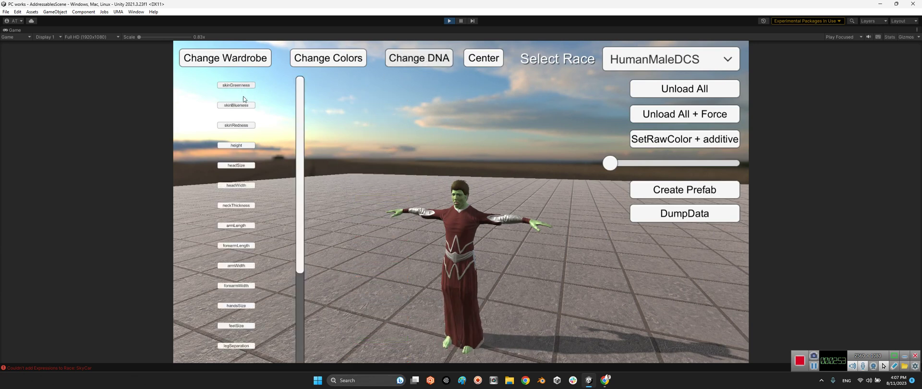
pyautogui.click(236, 166)
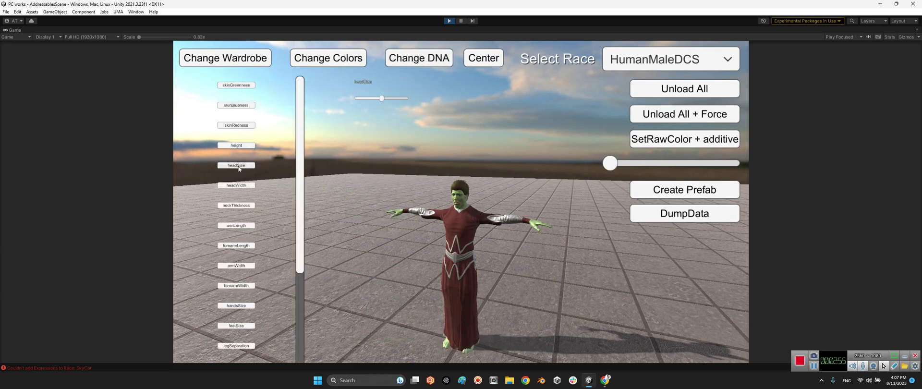
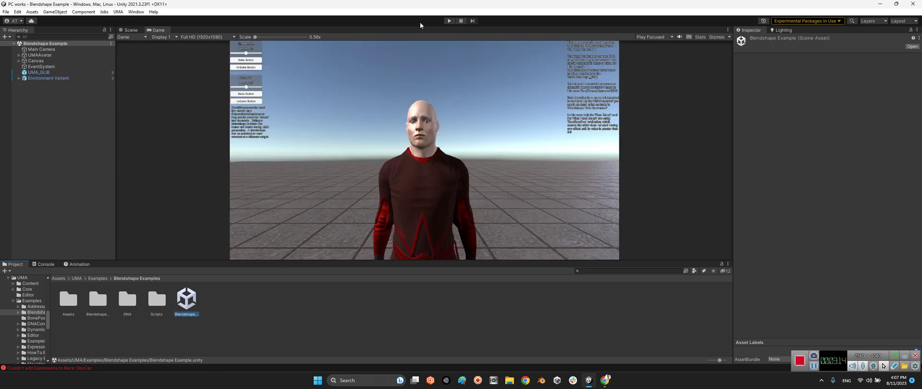
# Step: Run the Blendshape Example scene and set the Game view to the 16:10 aspect
pyautogui.click(449, 21)
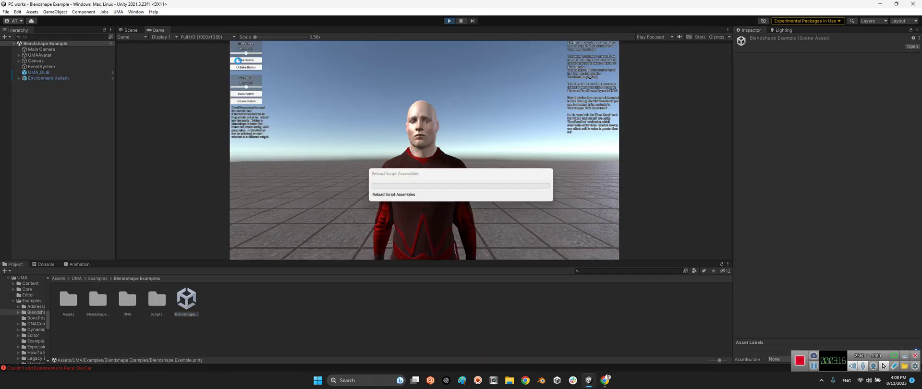
pyautogui.click(187, 38)
pyautogui.click(197, 74)
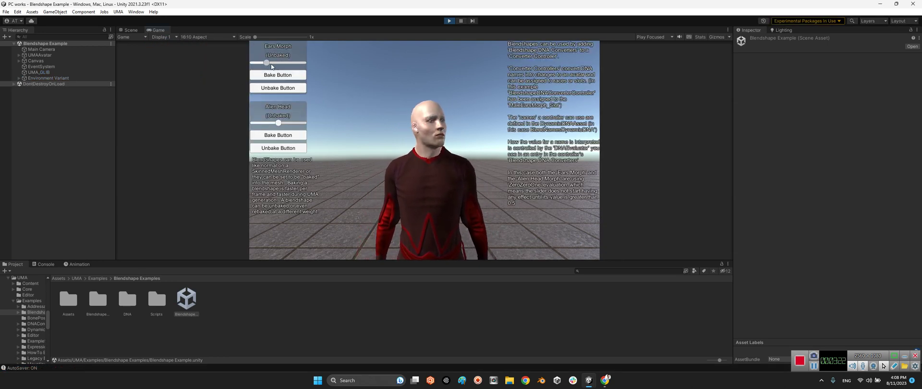
# Step: Try the Ears Morph blendshape, raise Alien Head to its maximum and bring it back near the middle
pyautogui.moveTo(278, 62)
pyautogui.mouseDown()
pyautogui.moveTo(306, 69)
pyautogui.moveTo(278, 70)
pyautogui.mouseUp()
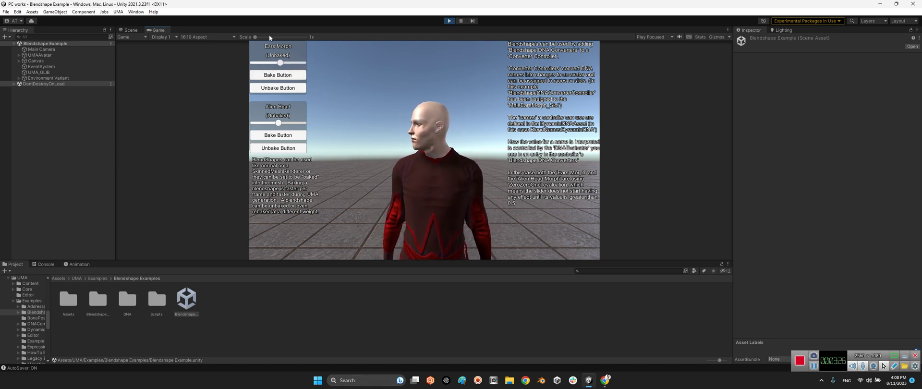
pyautogui.moveTo(278, 122)
pyautogui.mouseDown()
pyautogui.moveTo(315, 124)
pyautogui.moveTo(287, 123)
pyautogui.mouseUp()
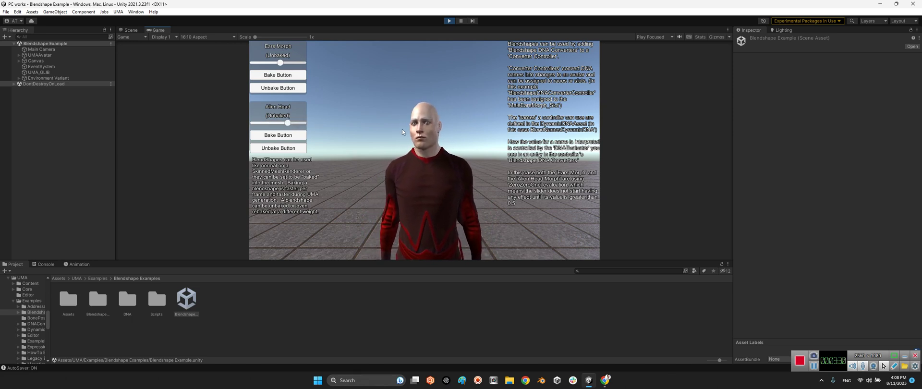
pyautogui.click(309, 123)
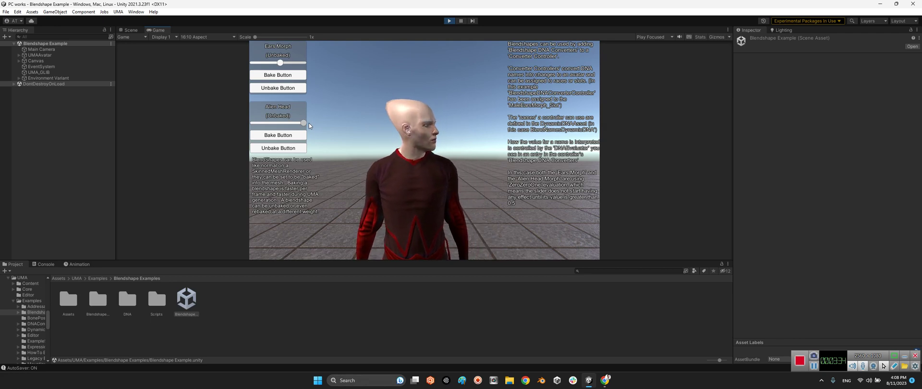
pyautogui.moveTo(309, 124); pyautogui.dragTo(278, 113)
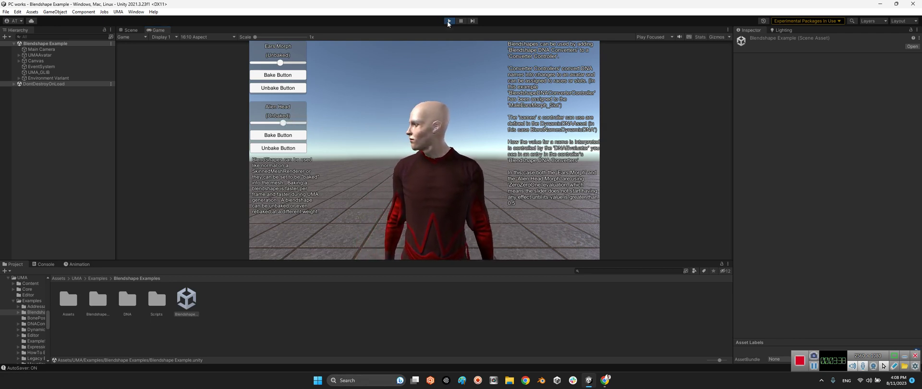
# Step: Stop the running scene and open DynamicDNAConverterControllerDemo from the DNAConverterController Examples folder
pyautogui.hotkey('ctrl', 'p')
pyautogui.click(98, 278)
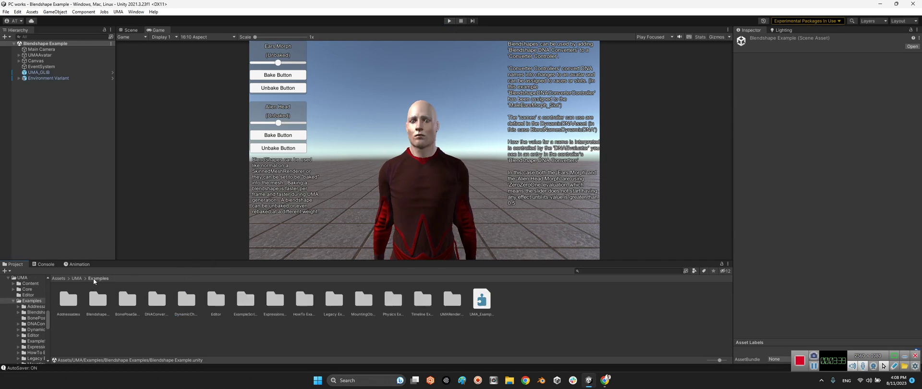
pyautogui.doubleClick(158, 302)
pyautogui.click(131, 299)
pyautogui.doubleClick(132, 299)
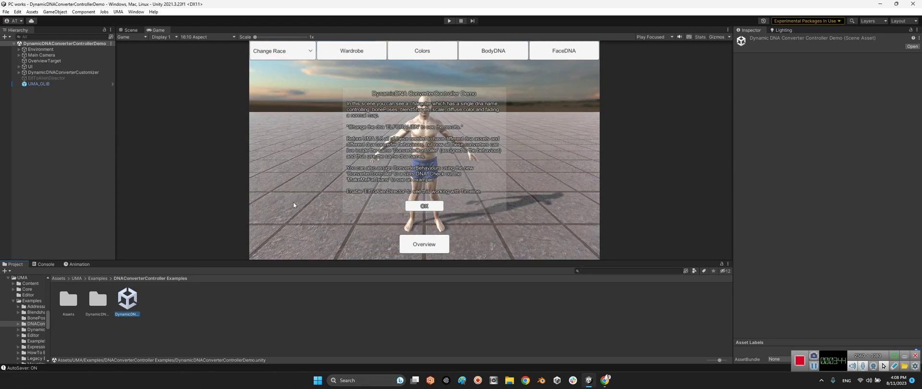
# Step: Run the demo scene, dismiss its introduction text and list the available races
pyautogui.click(450, 22)
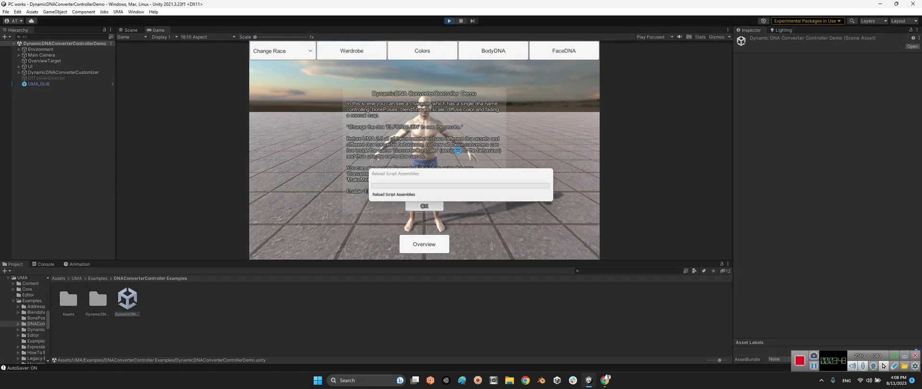
pyautogui.click(425, 206)
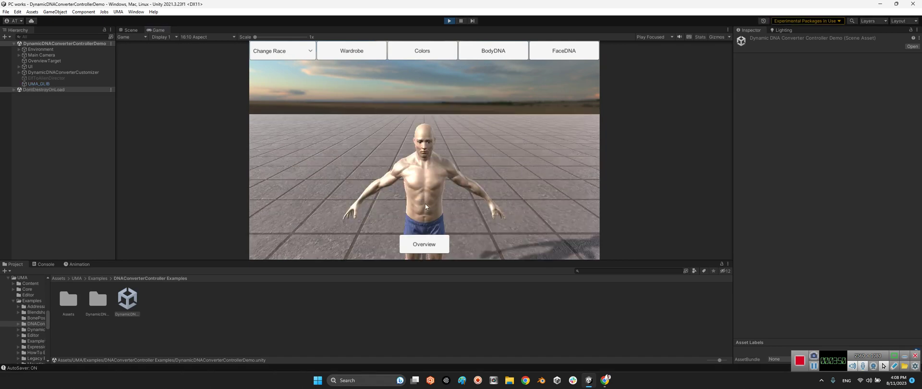
pyautogui.click(282, 51)
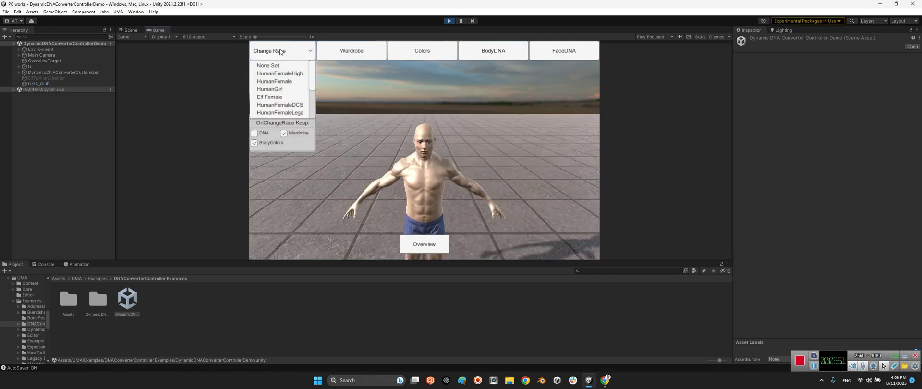
# Step: Display the avatar's wardrobe slots and choose a different complexion option
pyautogui.click(333, 54)
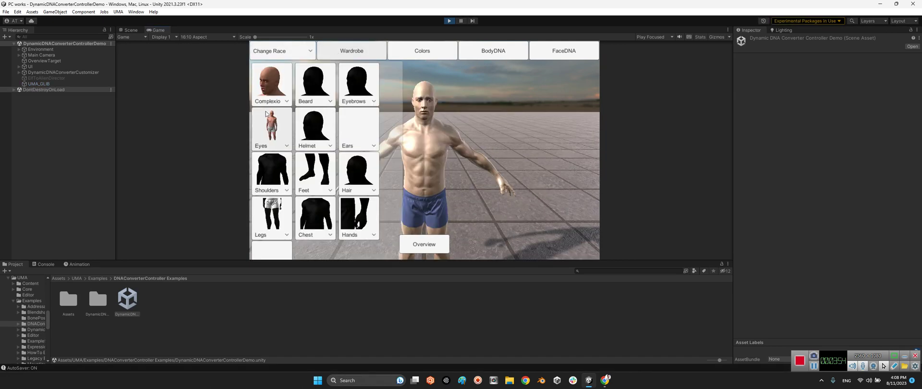
pyautogui.click(278, 86)
pyautogui.click(326, 95)
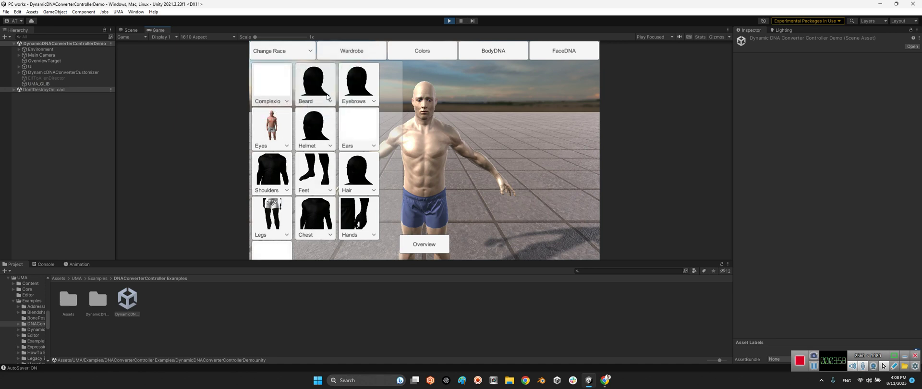
# Step: Try the Devilish Goatee beard, replace it with the fourth beard option and hide the wardrobe
pyautogui.click(324, 85)
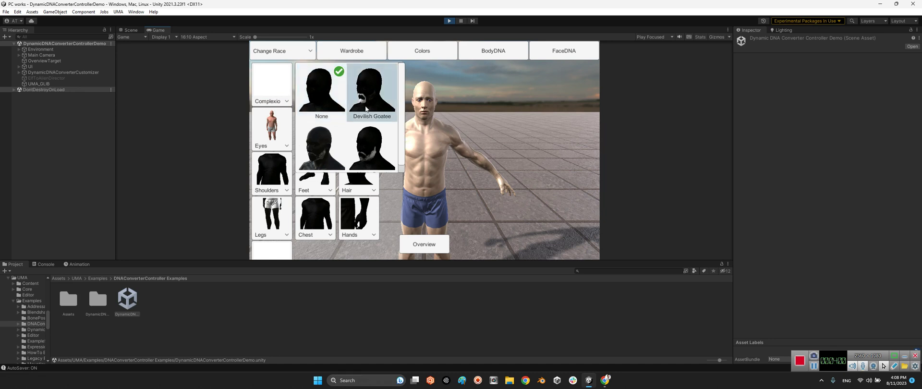
pyautogui.click(356, 95)
pyautogui.click(356, 94)
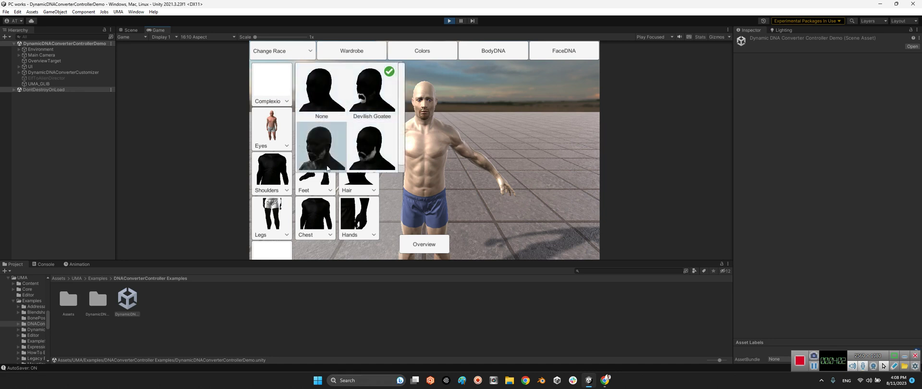
pyautogui.click(373, 141)
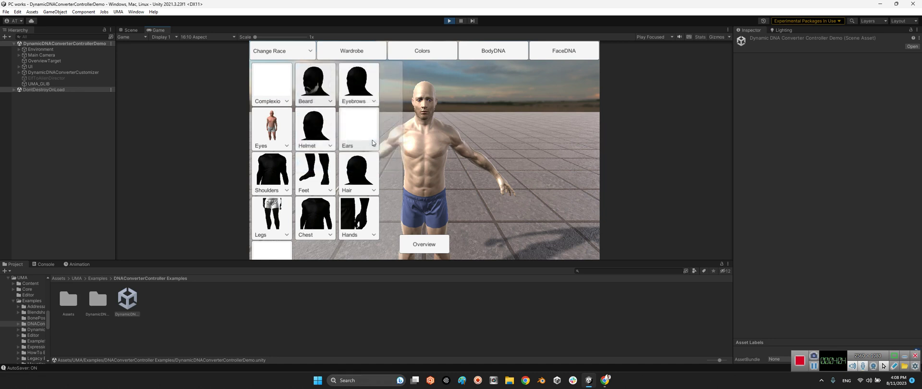
pyautogui.click(350, 55)
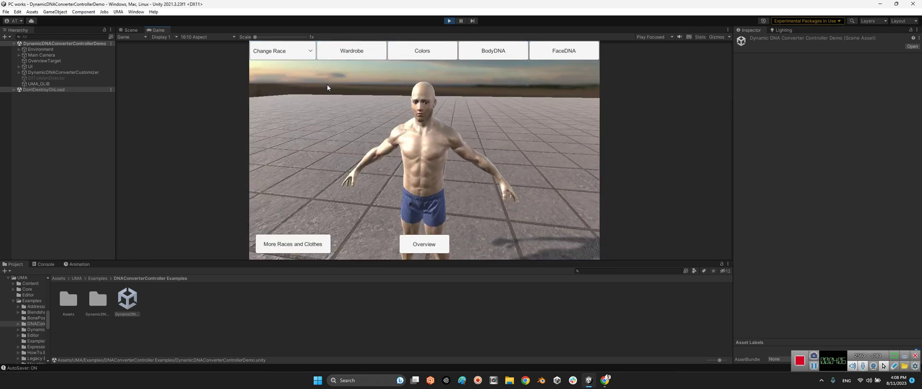
# Step: Look at the race choices again and redisplay the wardrobe slots
pyautogui.click(267, 50)
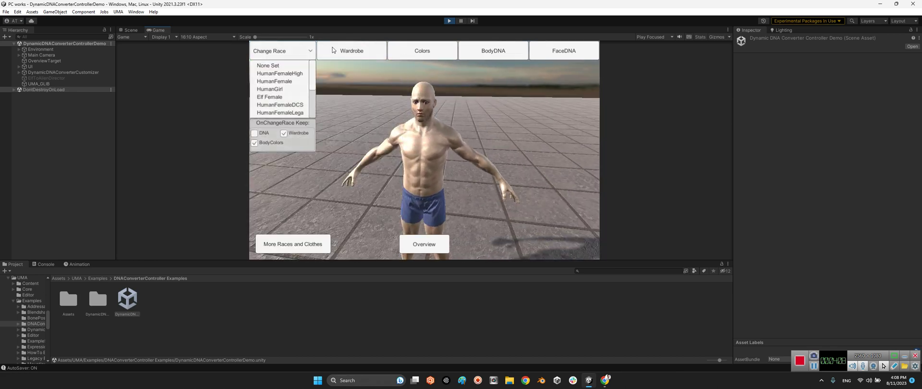
pyautogui.click(333, 50)
pyautogui.click(333, 50)
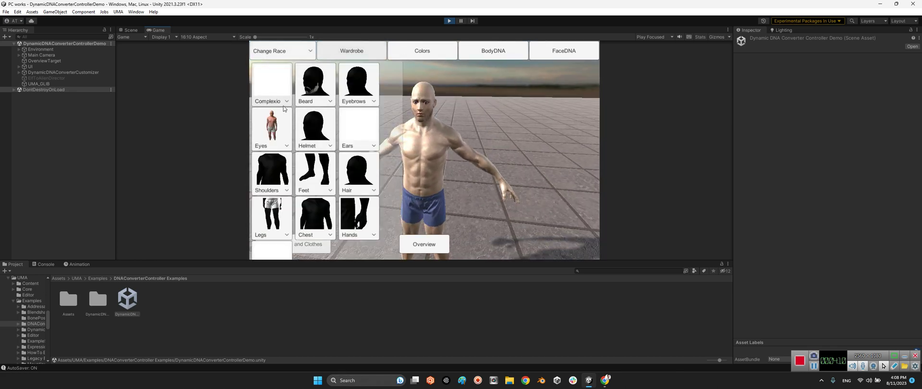
# Step: Give the avatar the slit-pupil eyes offered as the fourth option in the Eyes slot
pyautogui.click(270, 126)
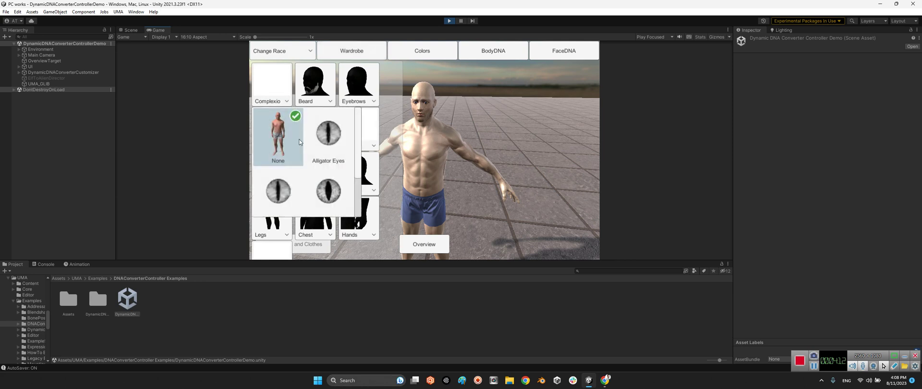
pyautogui.click(329, 187)
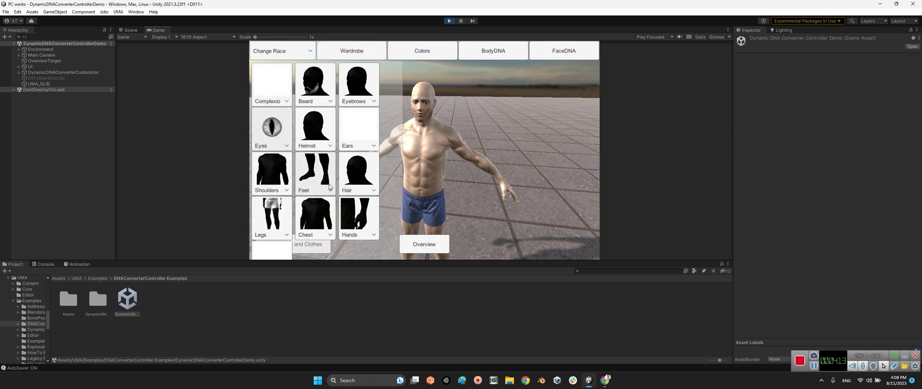
# Step: Try a dark red helmet on the avatar and set the Helmet slot back to None
pyautogui.click(312, 126)
pyautogui.click(365, 137)
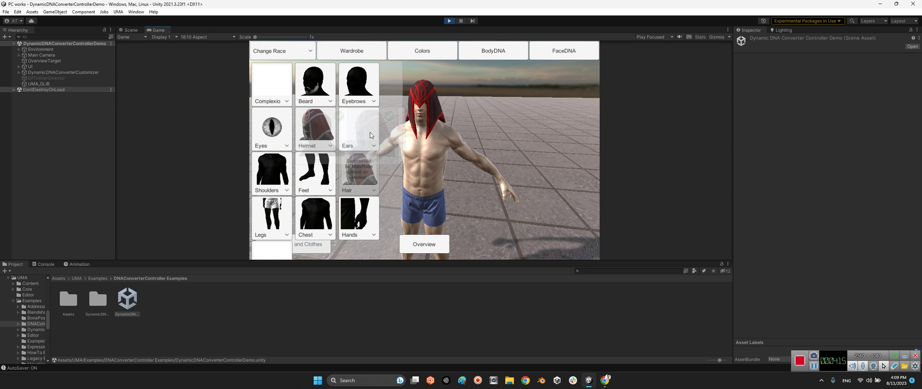
pyautogui.click(331, 139)
pyautogui.click(318, 138)
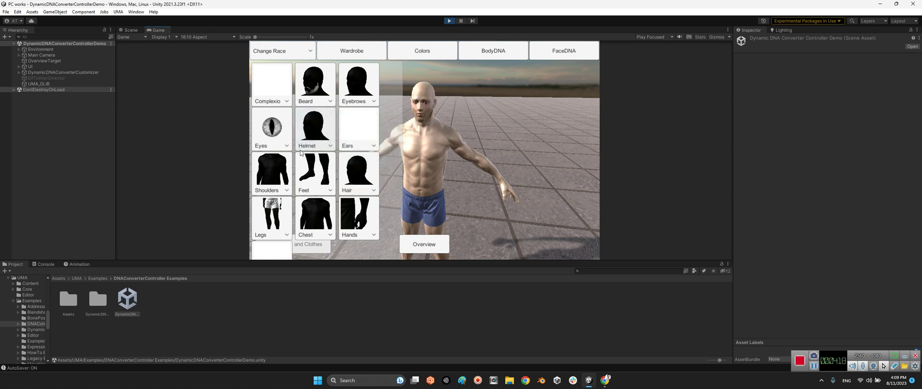
# Step: Choose a different ears option and equip the Male Challenger shoulder armor
pyautogui.click(362, 130)
pyautogui.click(408, 139)
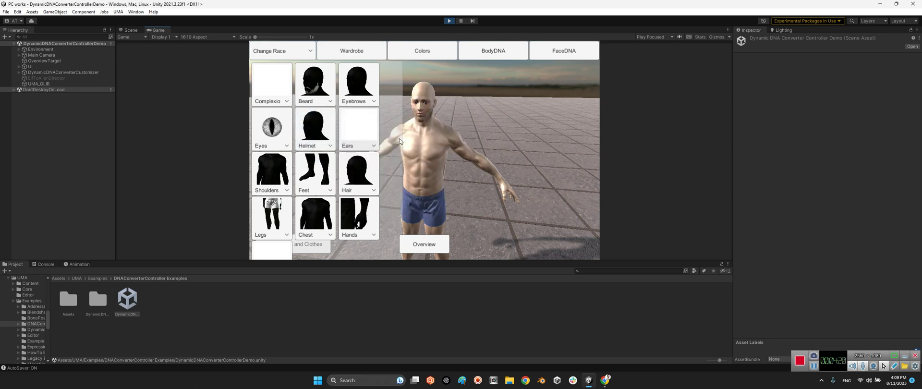
pyautogui.click(274, 173)
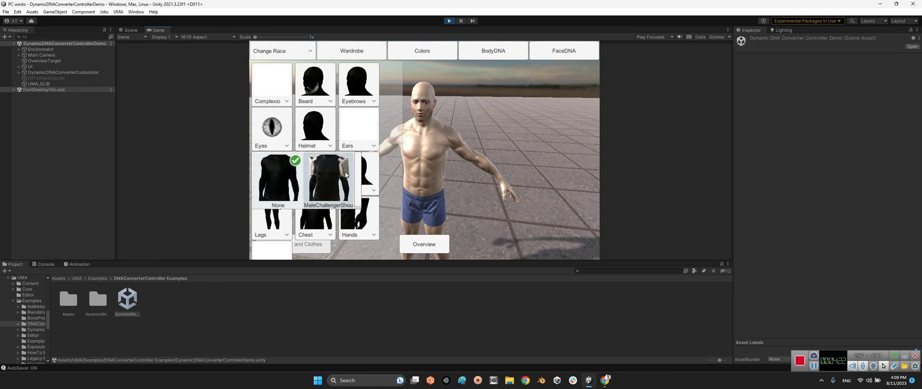
pyautogui.click(329, 178)
# Step: Equip the grey ankle-high footwear in the Feet slot and give the avatar short brown hair
pyautogui.click(329, 176)
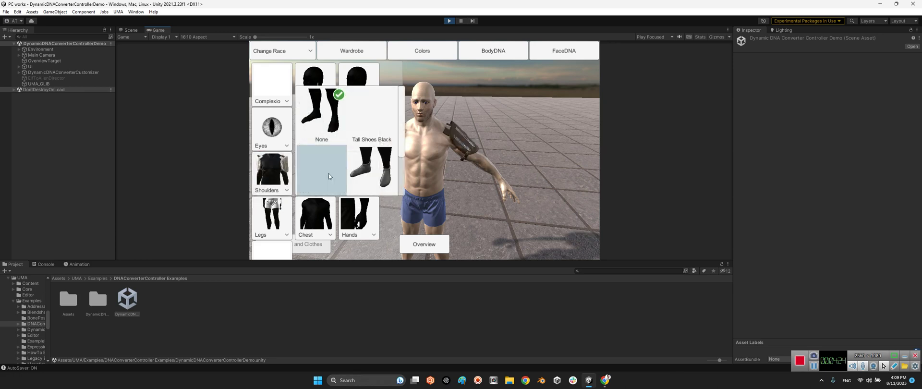
pyautogui.click(377, 171)
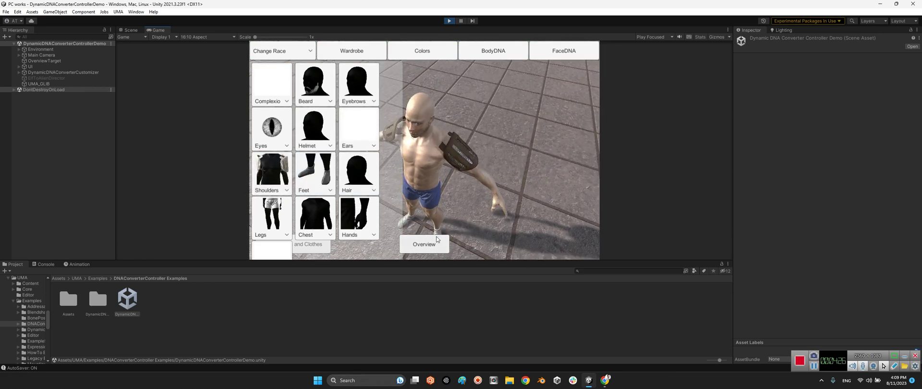
pyautogui.click(355, 174)
pyautogui.click(417, 131)
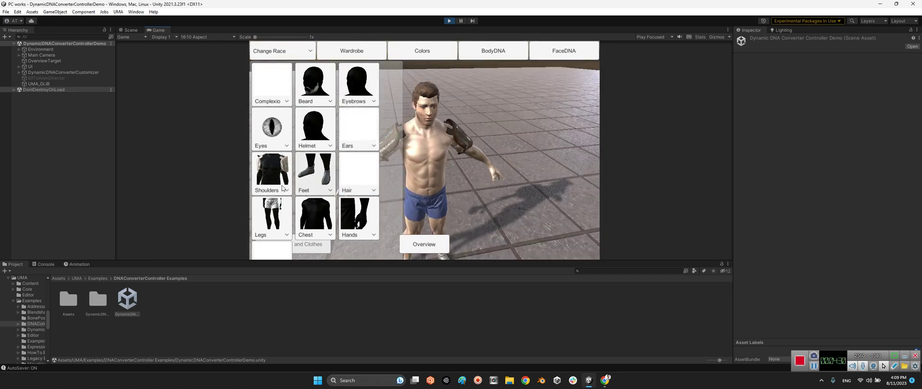
# Step: Try the WrappedPants in the Legs slot and replace them with MakeMeFatJeans
pyautogui.click(275, 220)
pyautogui.scroll(-6, 311, 203)
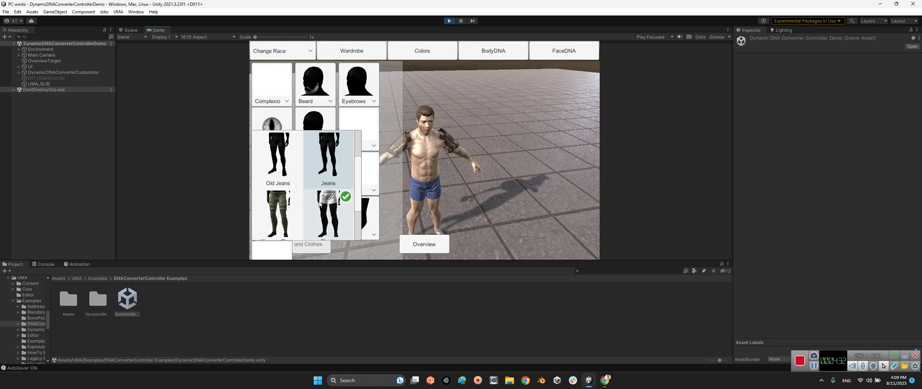
pyautogui.click(277, 171)
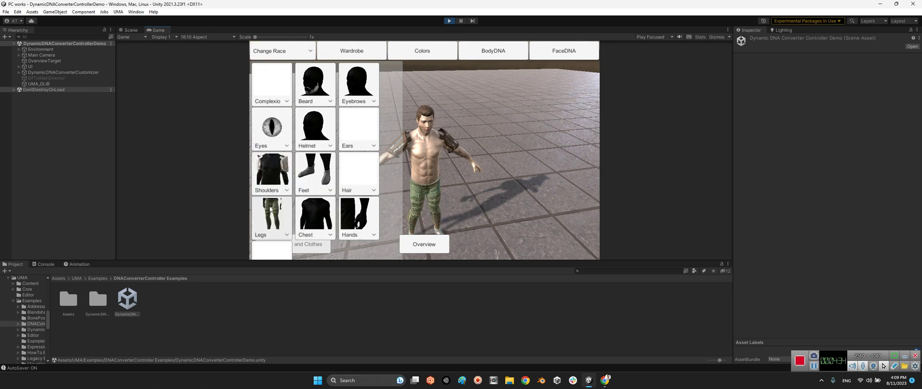
pyautogui.click(312, 183)
pyautogui.scroll(-2, 312, 183)
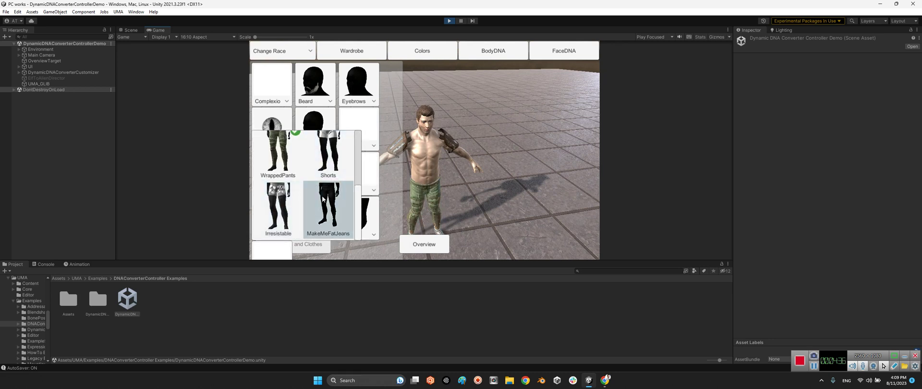
pyautogui.click(328, 210)
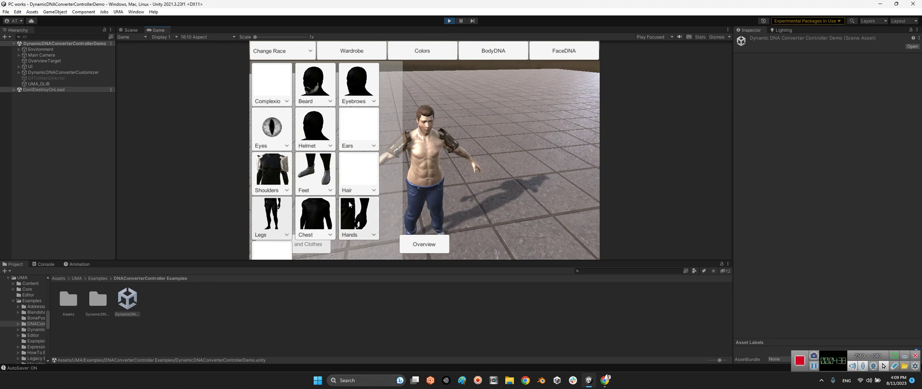
# Step: Equip the armored vest in the avatar's Chest slot
pyautogui.click(314, 220)
pyautogui.scroll(-4, 314, 220)
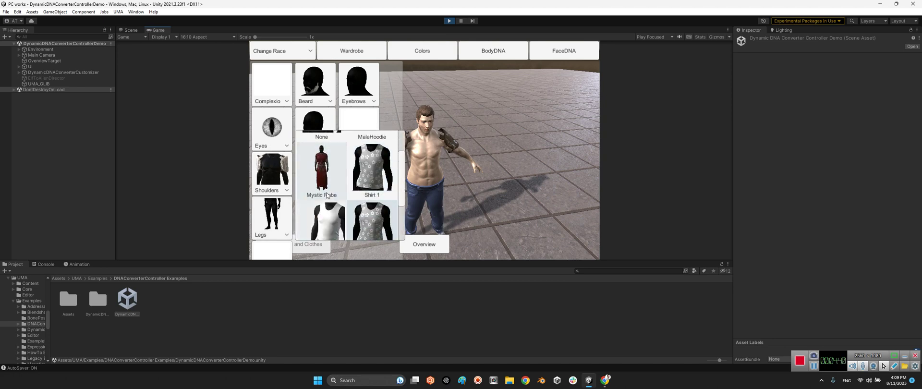
pyautogui.click(319, 229)
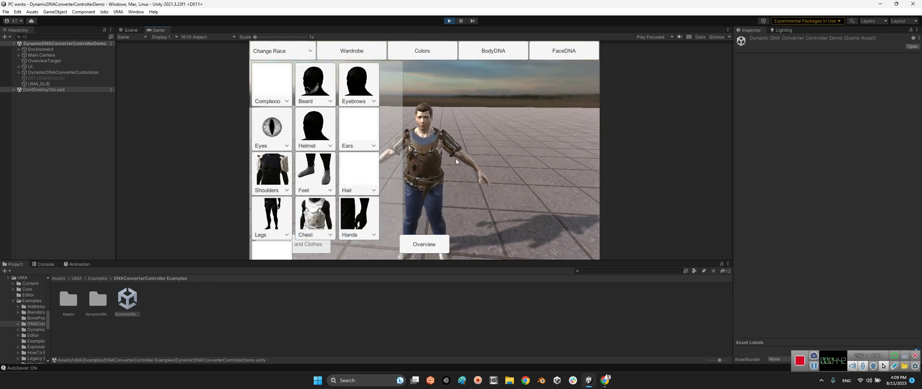
# Step: Equip the Gloves of Hammer in the Hands slot and inspect the dressed avatar from the front at close range
pyautogui.click(363, 211)
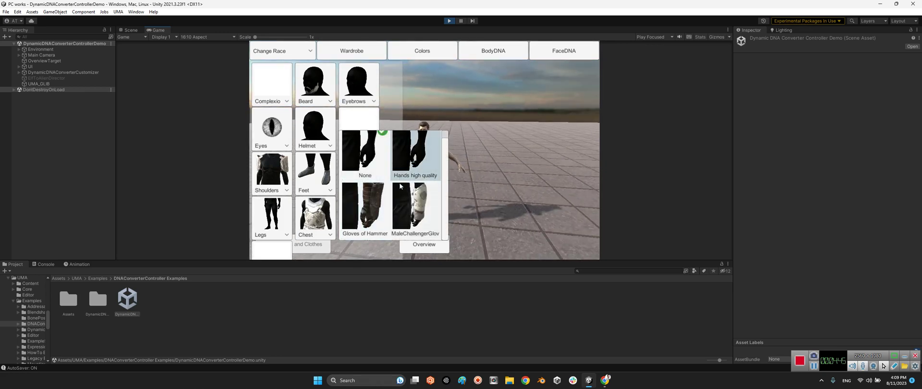
pyautogui.click(368, 204)
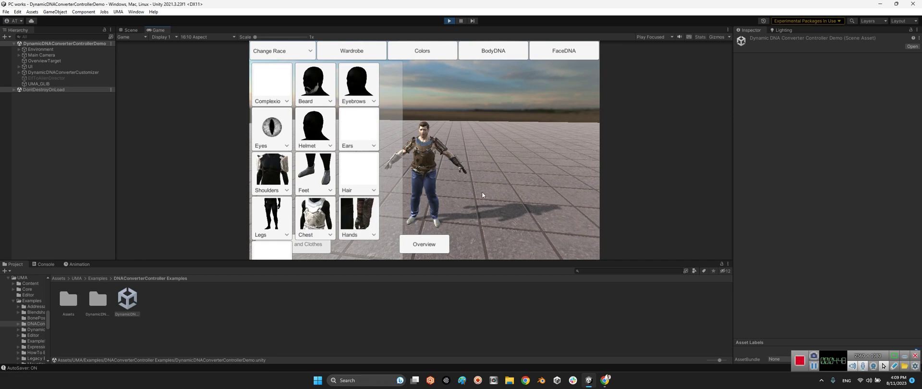
pyautogui.scroll(4, 431, 178)
pyautogui.moveTo(431, 178); pyautogui.dragTo(445, 163)
pyautogui.click(342, 47)
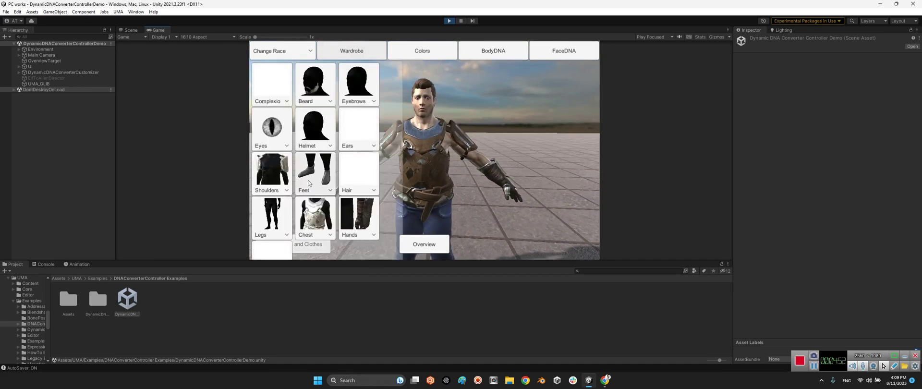
# Step: Display the avatar's color settings and set the hair color to reddish brown
pyautogui.click(394, 55)
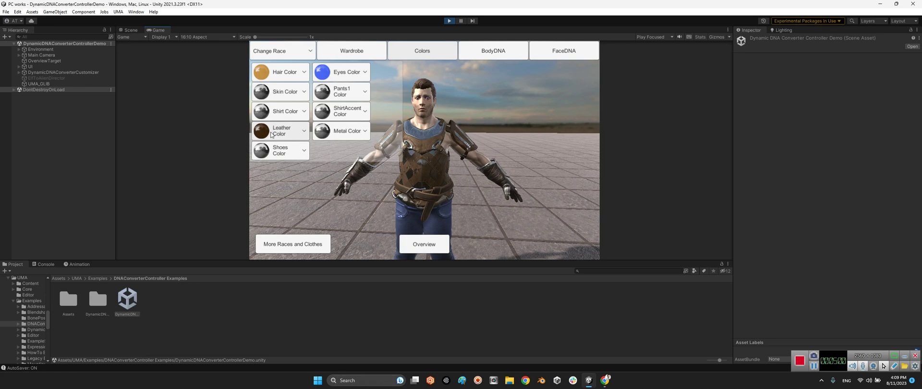
pyautogui.click(283, 77)
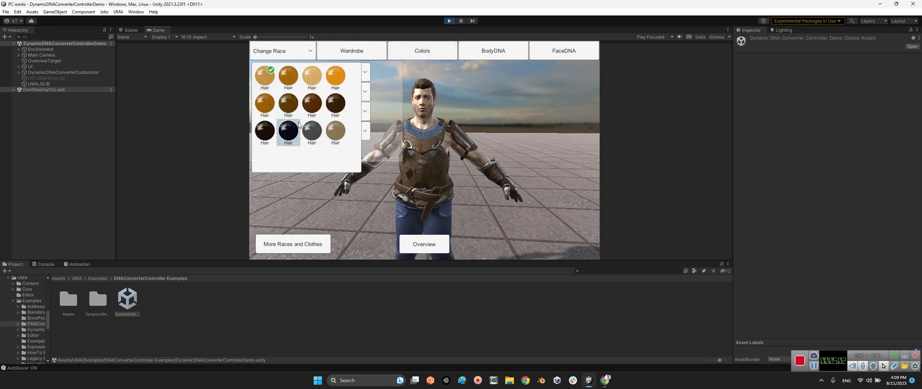
pyautogui.click(312, 101)
# Step: Set the ShirtAccent Color and the Leather Color to metallic green
pyautogui.click(342, 94)
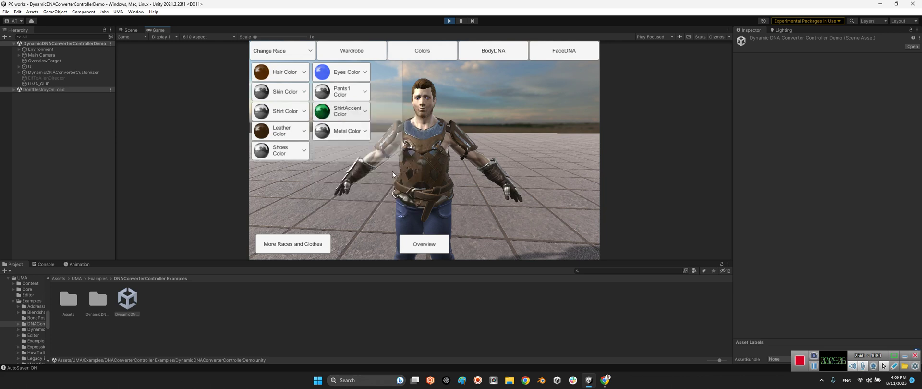
pyautogui.click(394, 169)
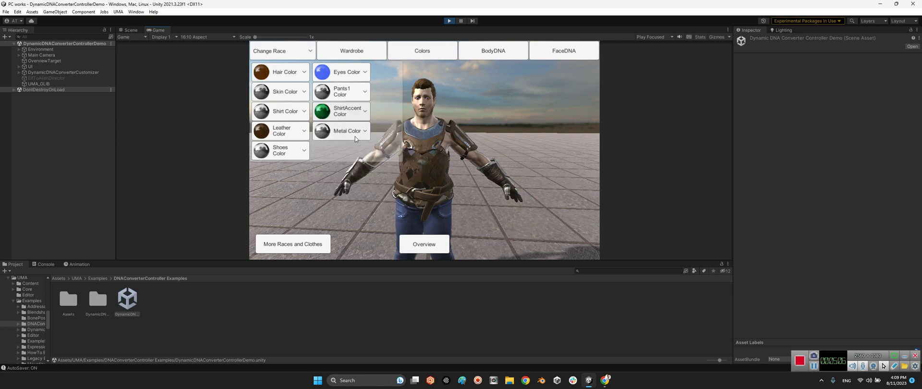
pyautogui.click(292, 136)
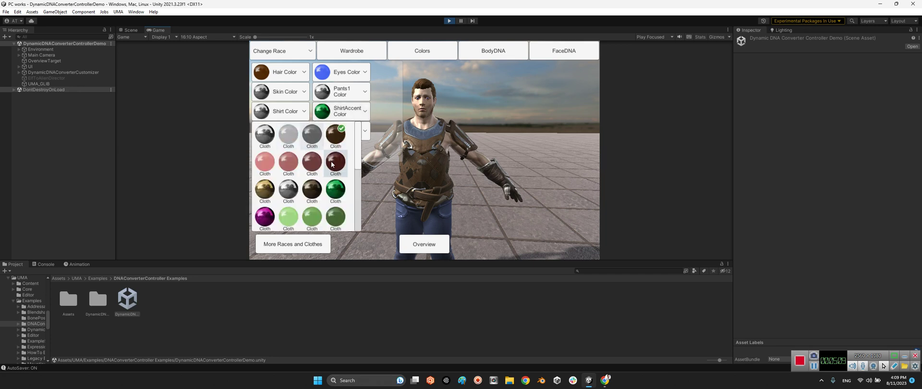
pyautogui.click(330, 197)
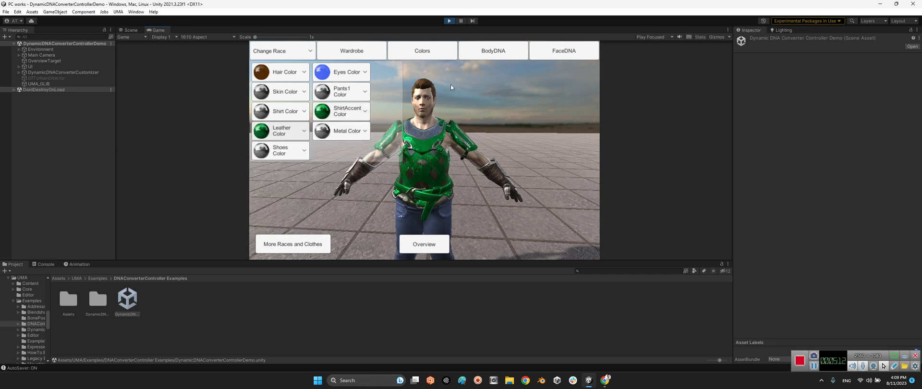
# Step: Display the body DNA settings, shorten Arm Length slightly and raise Hands Size and Height
pyautogui.click(494, 54)
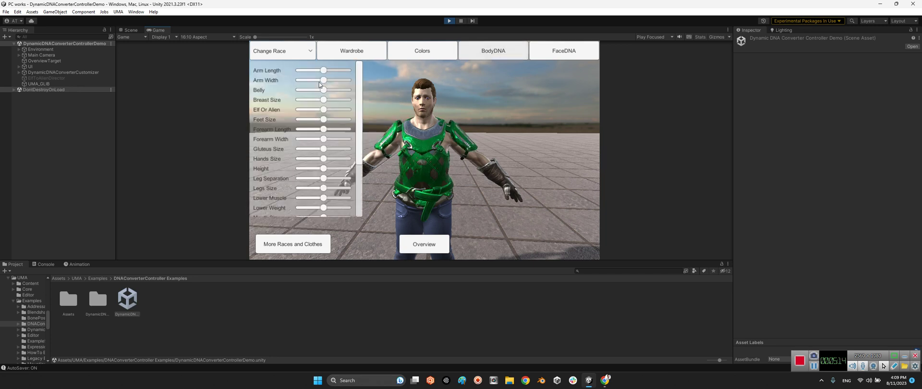
pyautogui.moveTo(324, 73)
pyautogui.mouseDown()
pyautogui.moveTo(334, 76)
pyautogui.moveTo(323, 79)
pyautogui.mouseUp()
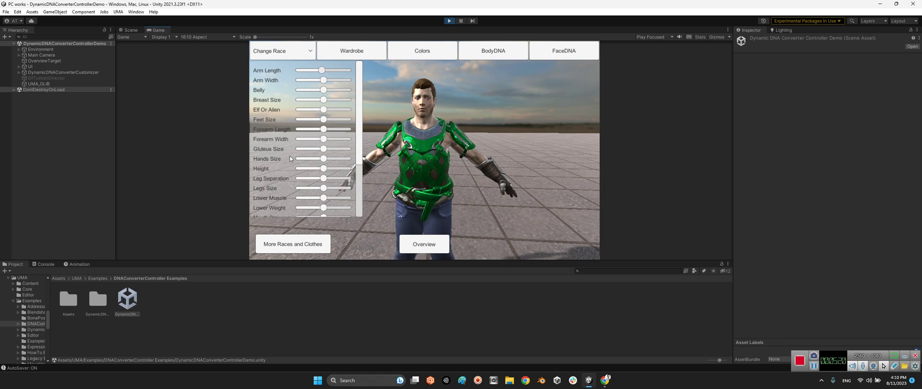
pyautogui.moveTo(323, 159); pyautogui.dragTo(334, 173)
# Step: Raise Legs Size moderately and Mouth Size almost to its maximum, and try the Waist setting
pyautogui.scroll(-3, 310, 189)
pyautogui.scroll(-1, 310, 192)
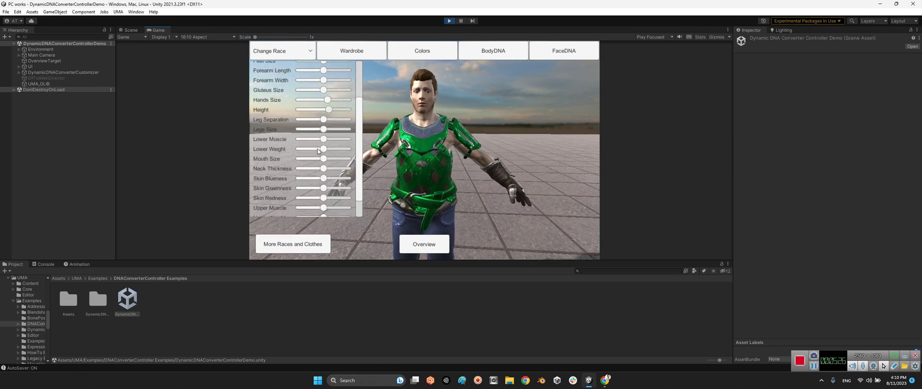
pyautogui.moveTo(324, 137); pyautogui.dragTo(332, 136)
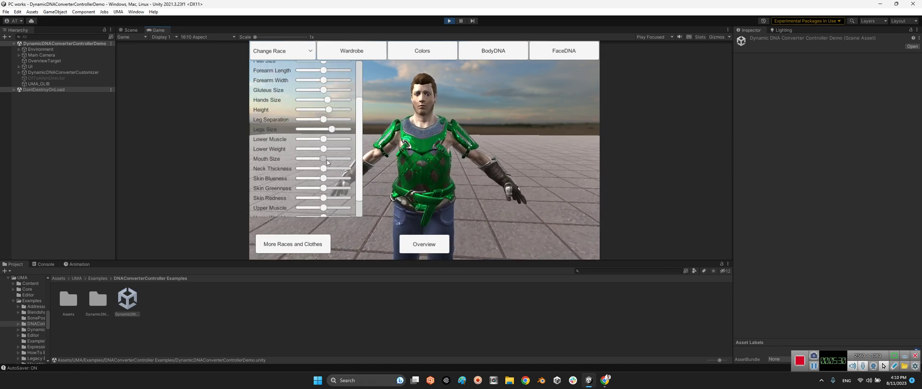
pyautogui.moveTo(344, 162)
pyautogui.mouseDown()
pyautogui.moveTo(286, 163)
pyautogui.moveTo(350, 166)
pyautogui.mouseUp()
pyautogui.scroll(-1, 317, 208)
pyautogui.moveTo(324, 202)
pyautogui.mouseDown()
pyautogui.moveTo(298, 202)
pyautogui.moveTo(368, 200)
pyautogui.moveTo(323, 199)
pyautogui.mouseUp()
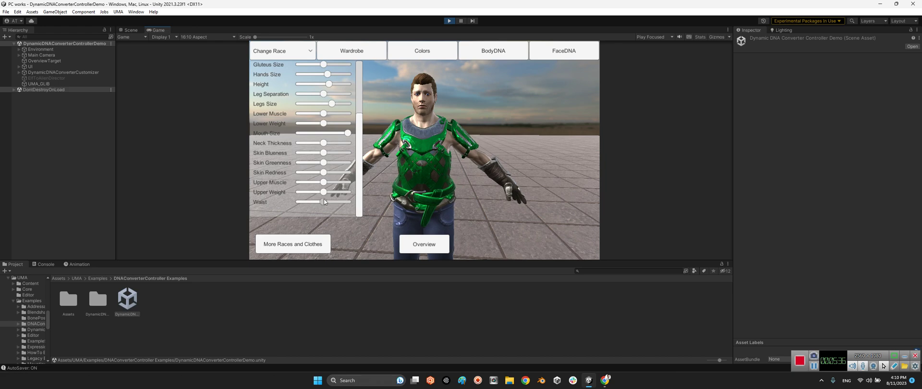
# Step: In the face DNA, raise Chin Size, Ears Position and Eye Size slightly and try the Forehead Size and Nose Curve settings
pyautogui.click(551, 54)
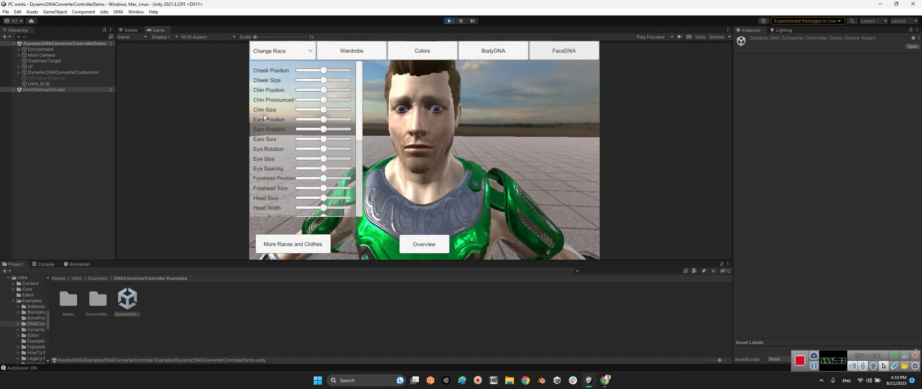
pyautogui.moveTo(322, 110)
pyautogui.mouseDown()
pyautogui.moveTo(337, 110)
pyautogui.moveTo(323, 115)
pyautogui.moveTo(324, 124)
pyautogui.moveTo(304, 120)
pyautogui.moveTo(345, 120)
pyautogui.moveTo(326, 120)
pyautogui.mouseUp()
pyautogui.moveTo(323, 159)
pyautogui.mouseDown()
pyautogui.moveTo(301, 157)
pyautogui.moveTo(346, 158)
pyautogui.moveTo(300, 157)
pyautogui.moveTo(328, 159)
pyautogui.mouseUp()
pyautogui.moveTo(321, 195)
pyautogui.mouseDown()
pyautogui.moveTo(310, 192)
pyautogui.moveTo(344, 192)
pyautogui.moveTo(301, 187)
pyautogui.moveTo(327, 192)
pyautogui.mouseUp()
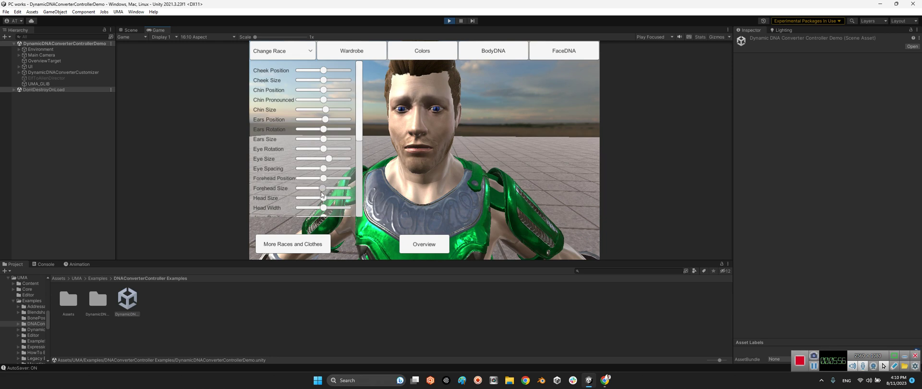
pyautogui.scroll(-3, 322, 194)
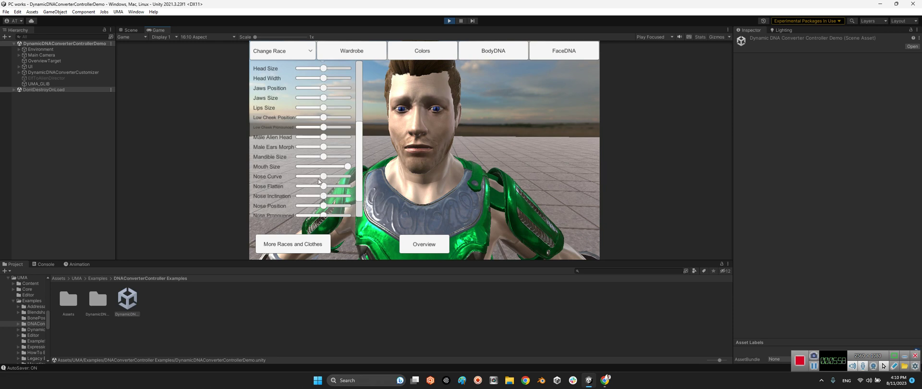
pyautogui.moveTo(319, 180); pyautogui.dragTo(311, 176)
# Step: Look at the downloadable extra races, dismiss that window and stop the demo scene
pyautogui.click(312, 245)
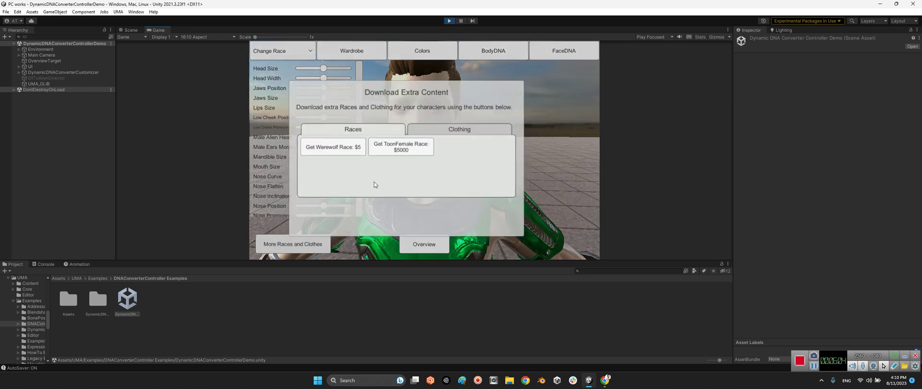
pyautogui.click(532, 155)
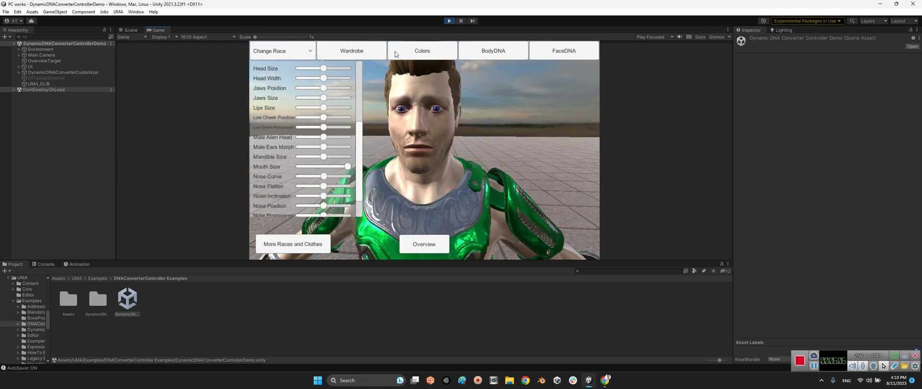
pyautogui.click(449, 21)
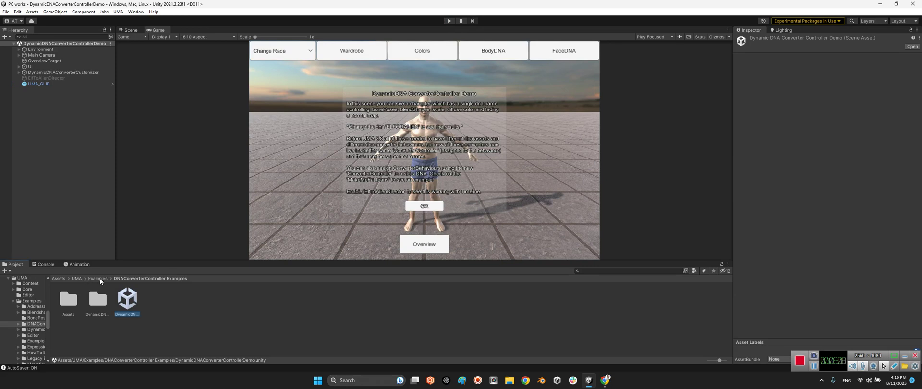
# Step: Open the UMA Core Tool - Expression Clip Editor scene from the Expressions Examples folder
pyautogui.click(98, 279)
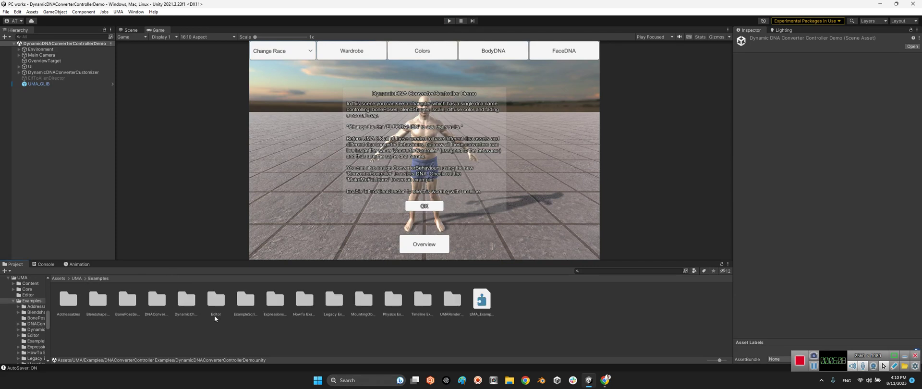
pyautogui.click(248, 305)
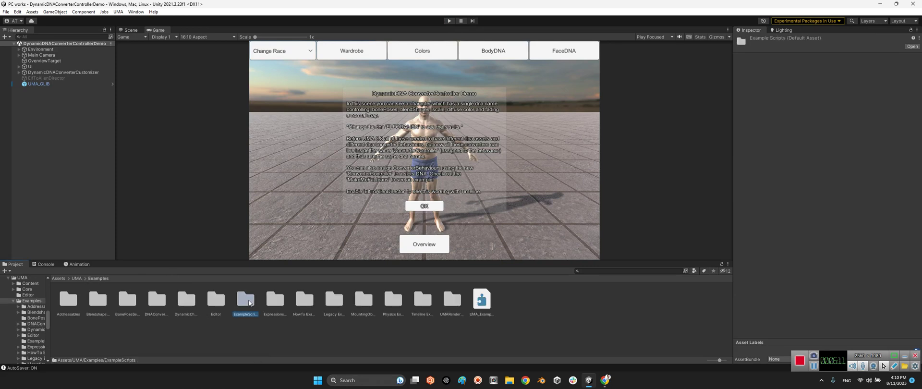
pyautogui.click(284, 302)
pyautogui.doubleClick(284, 301)
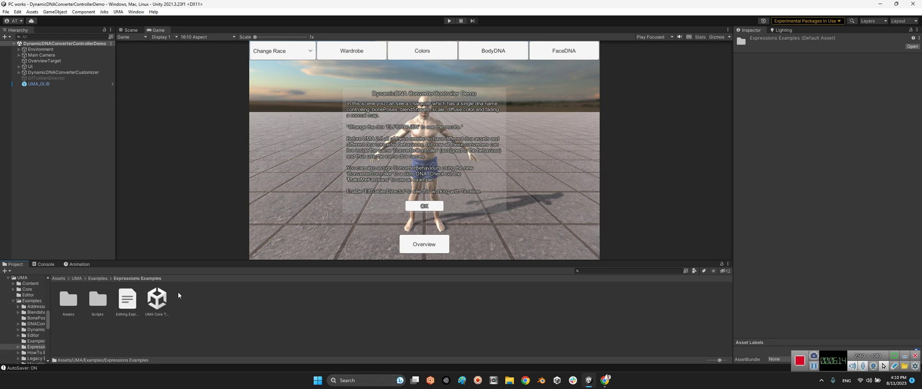
pyautogui.doubleClick(157, 299)
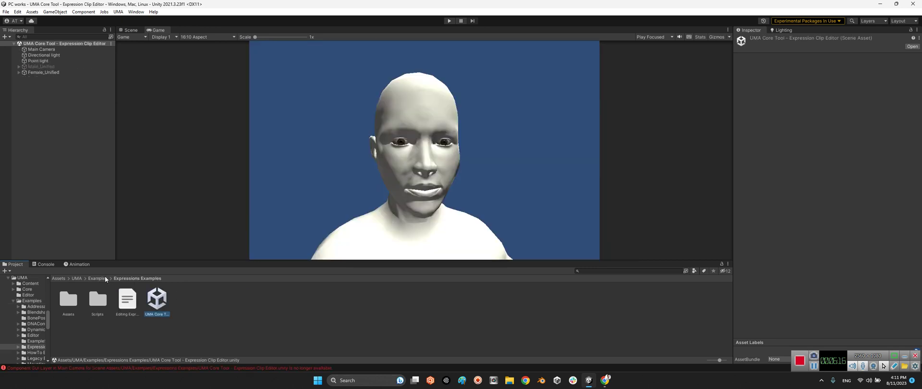
# Step: Open MountingObjectsExampleScene from the MountingObjects Example folder, then run it with its introduction dismissed
pyautogui.click(99, 278)
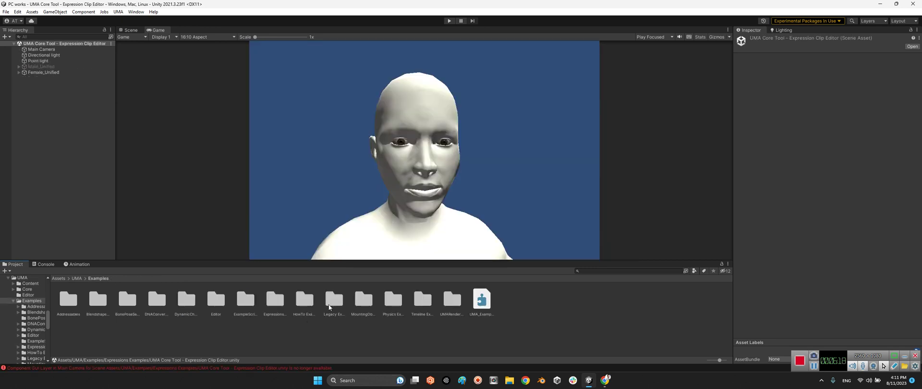
pyautogui.click(283, 302)
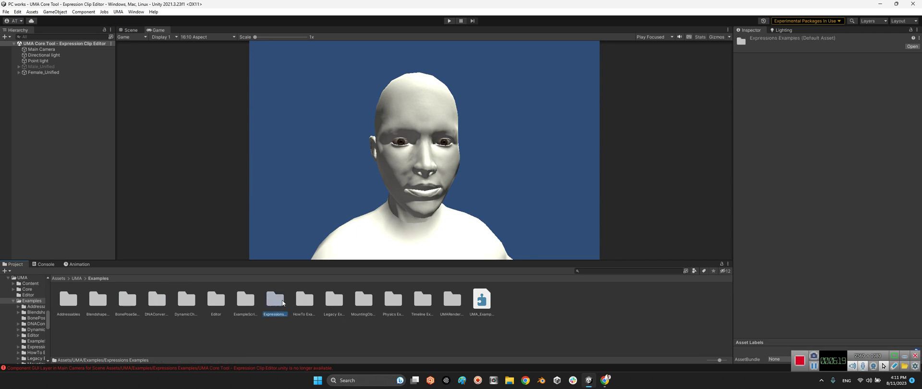
pyautogui.click(312, 303)
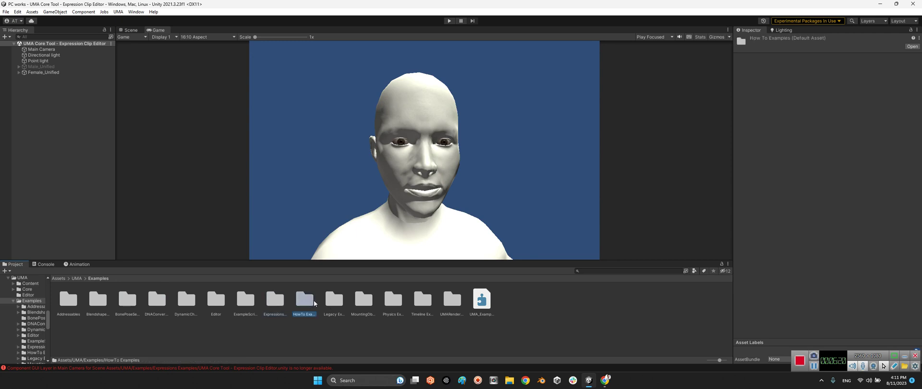
pyautogui.doubleClick(364, 299)
pyautogui.doubleClick(127, 300)
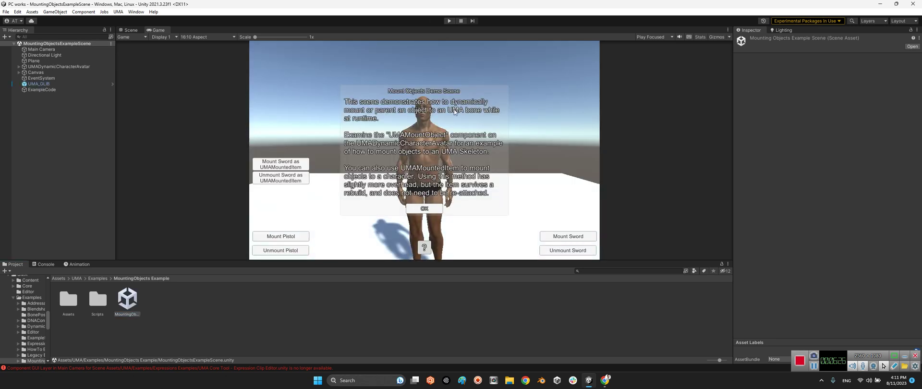
pyautogui.click(451, 21)
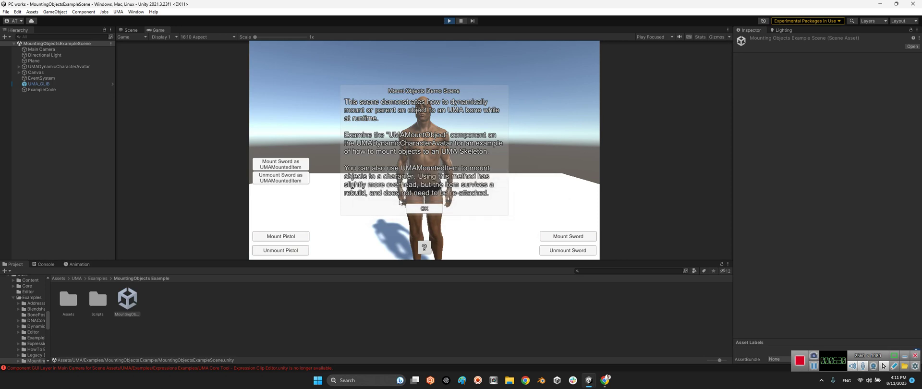
pyautogui.click(423, 211)
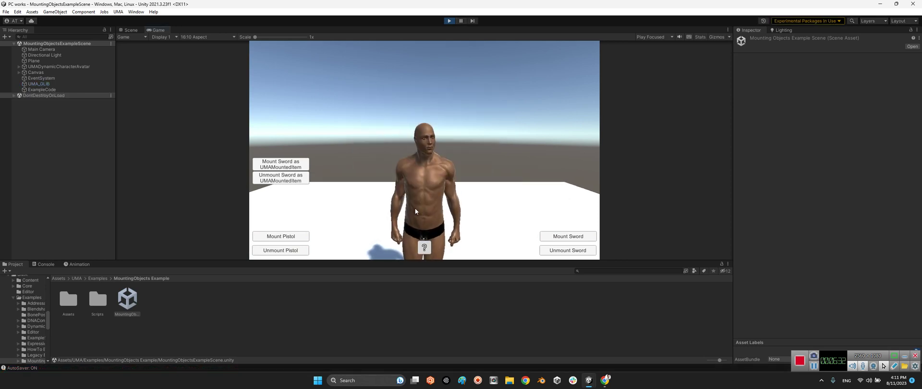
# Step: Unmount the avatar's sword and remount it as a UMAMountedItem, inspecting it from several angles
pyautogui.moveTo(377, 210); pyautogui.dragTo(504, 227)
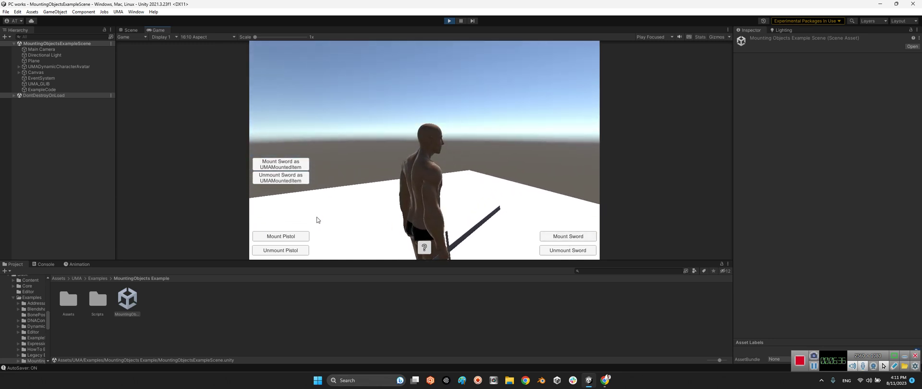
pyautogui.click(294, 179)
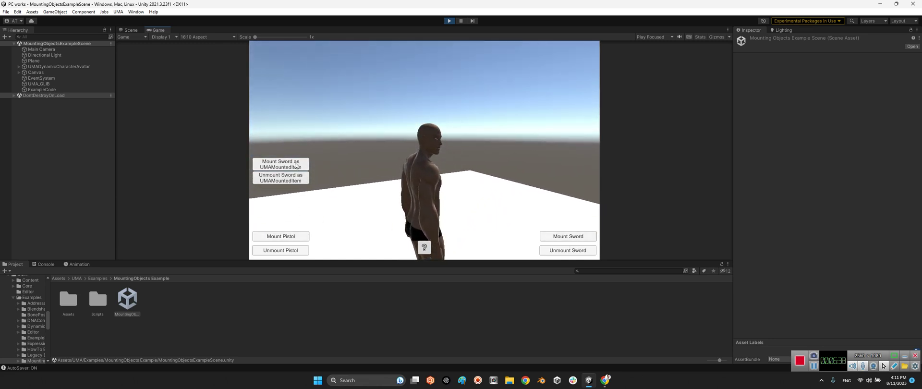
pyautogui.click(292, 166)
pyautogui.moveTo(370, 238); pyautogui.dragTo(456, 263)
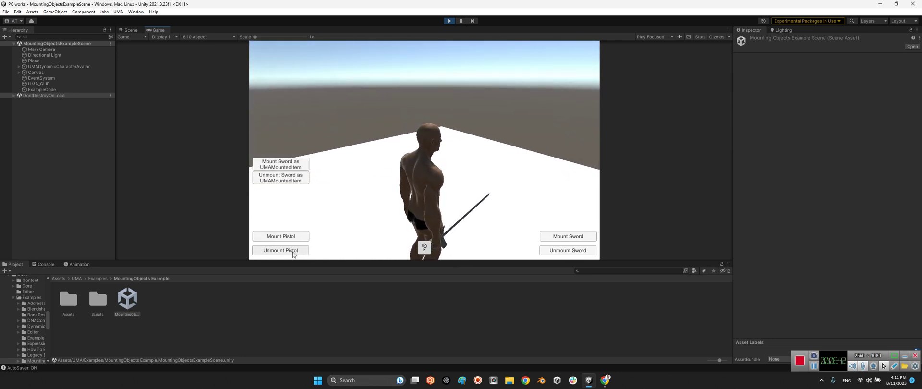
pyautogui.moveTo(480, 220); pyautogui.dragTo(465, 200)
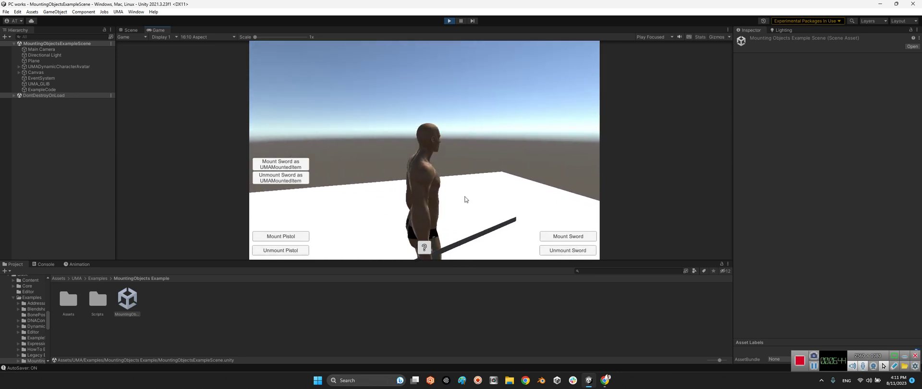
# Step: Try the regular sword mounting and unmounting on the avatar, then stop the scene
pyautogui.click(554, 250)
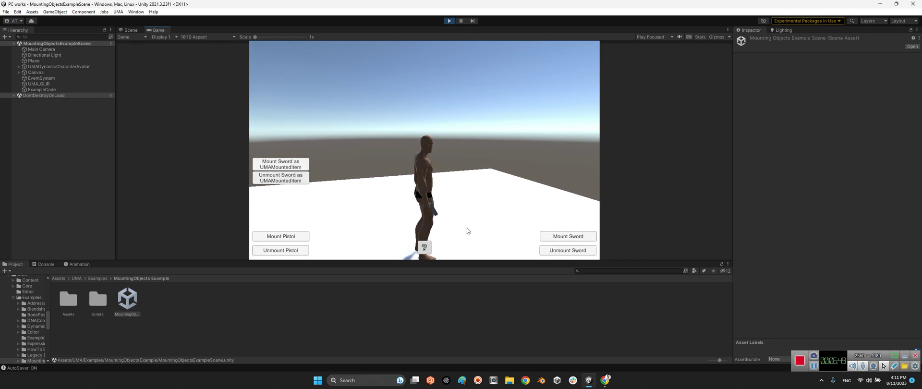
pyautogui.moveTo(468, 231); pyautogui.dragTo(372, 191)
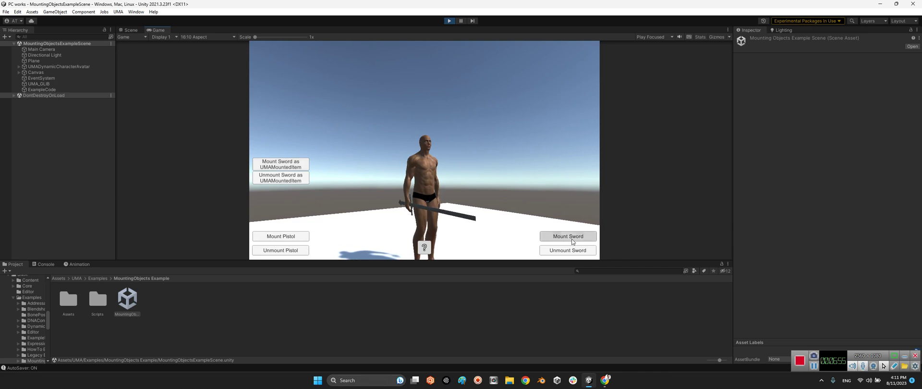
pyautogui.moveTo(467, 210); pyautogui.dragTo(538, 257)
pyautogui.click(556, 253)
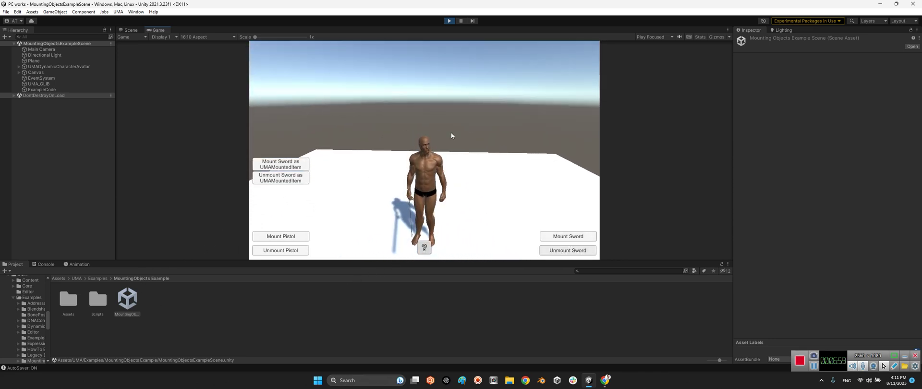
pyautogui.click(450, 21)
# Step: Open the RagdollExample scene from the Physics Examples folder and run it
pyautogui.click(98, 279)
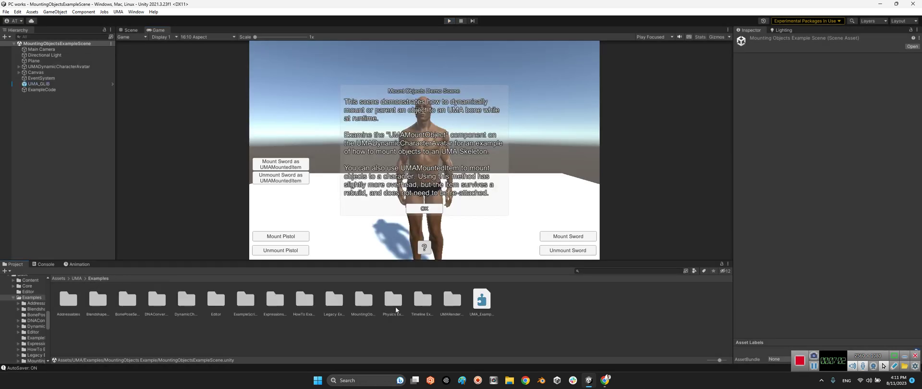
pyautogui.doubleClick(384, 301)
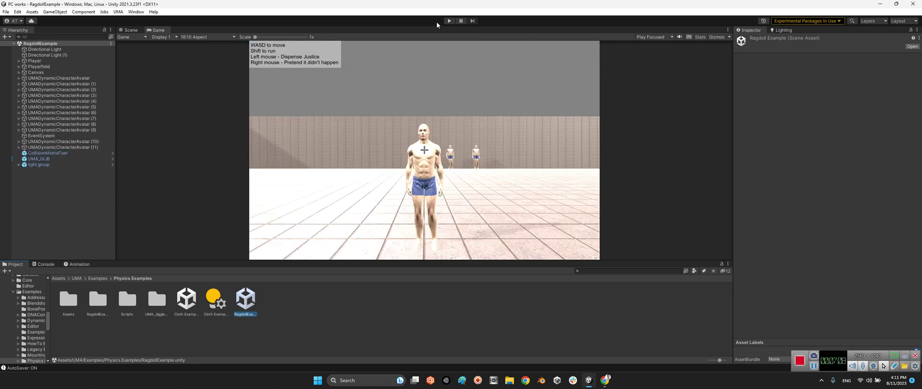
pyautogui.click(447, 22)
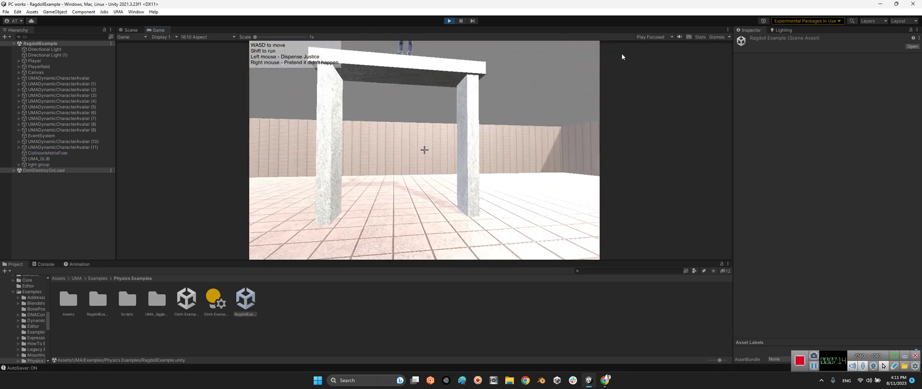
# Step: Walk the player forward, sideways and backward around the arena to view the avatars
pyautogui.press('w')
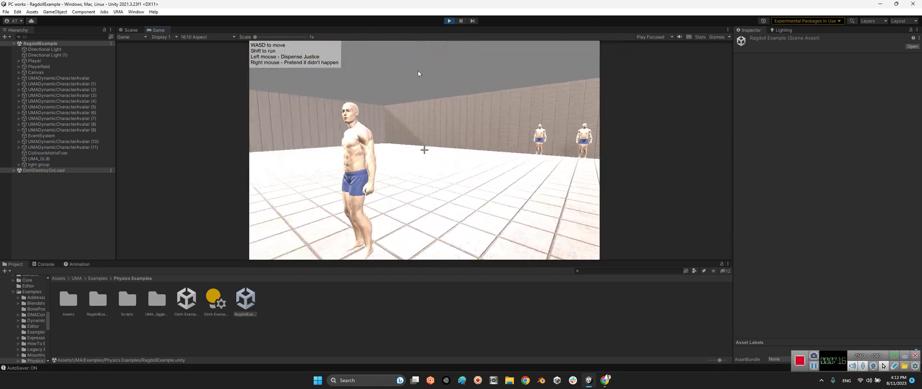
pyautogui.press('d')
pyautogui.press('a')
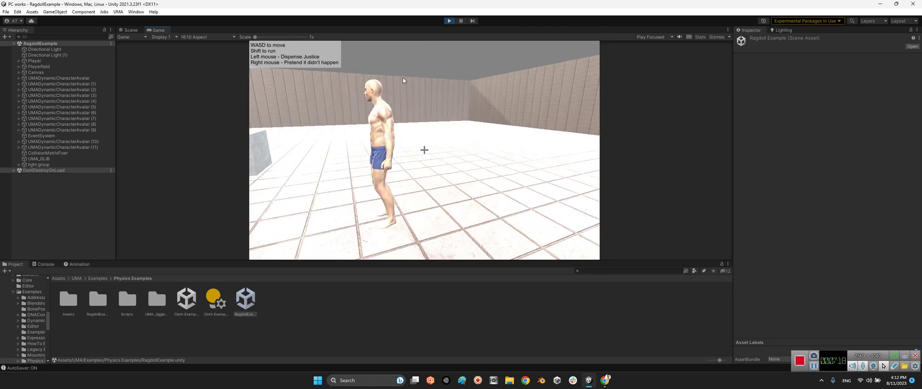
pyautogui.press('s')
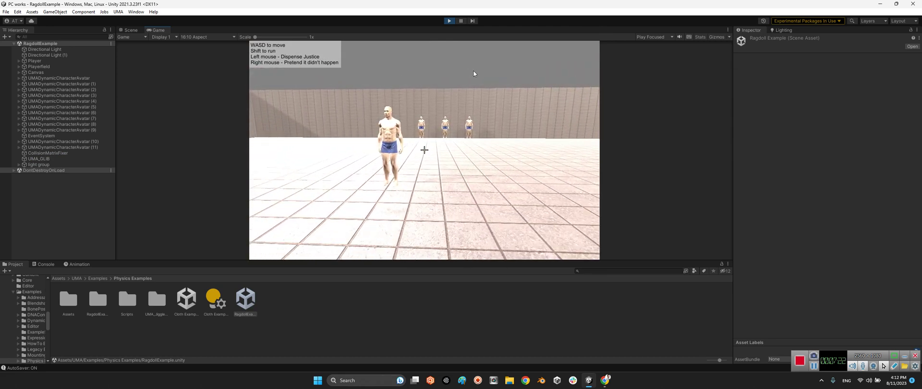
pyautogui.click(477, 94)
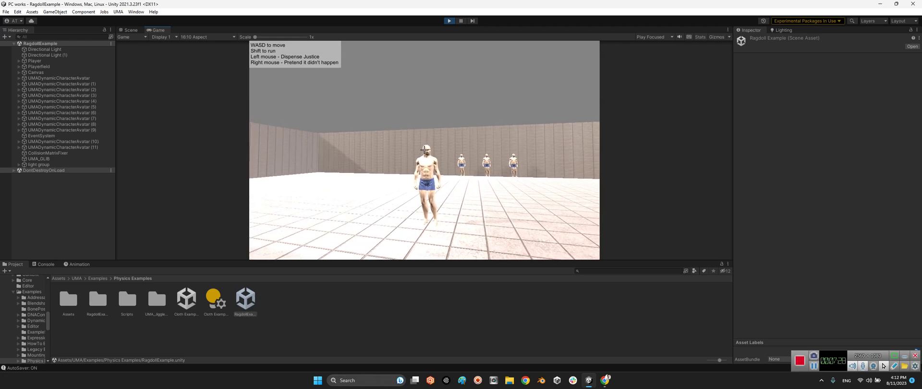
# Step: Shoot the lone avatar, the one on the block and the group around the low wall to test their ragdoll physics
pyautogui.click(425, 149)
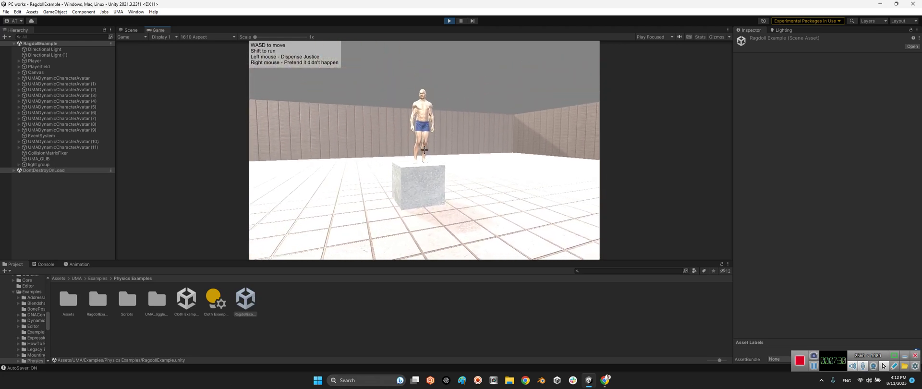
pyautogui.click(425, 150)
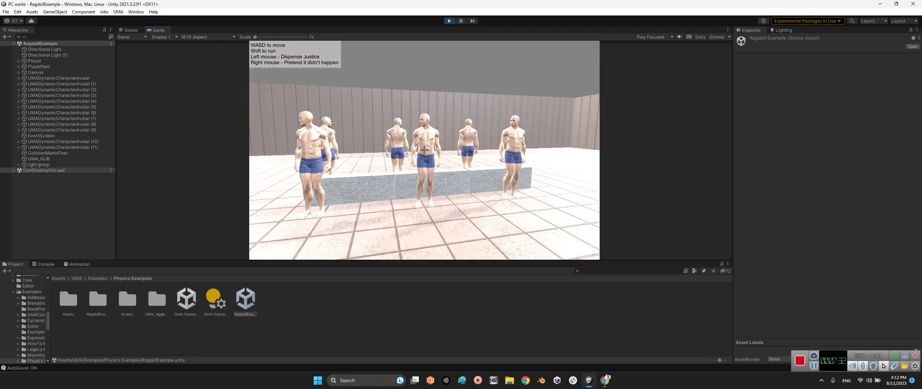
pyautogui.click(424, 150)
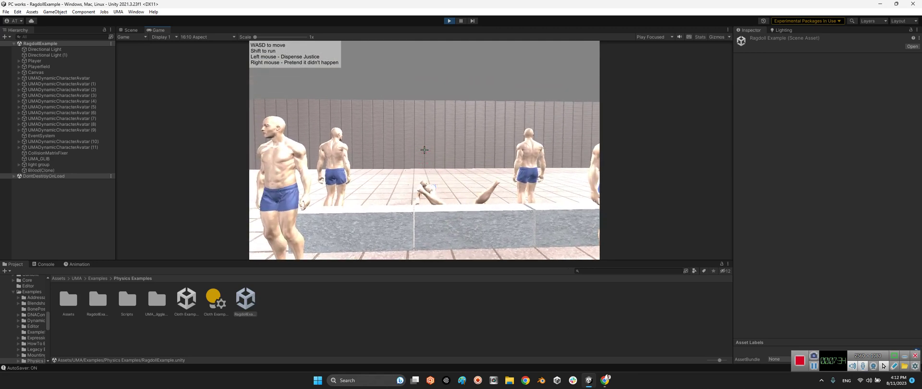
pyautogui.click(424, 151)
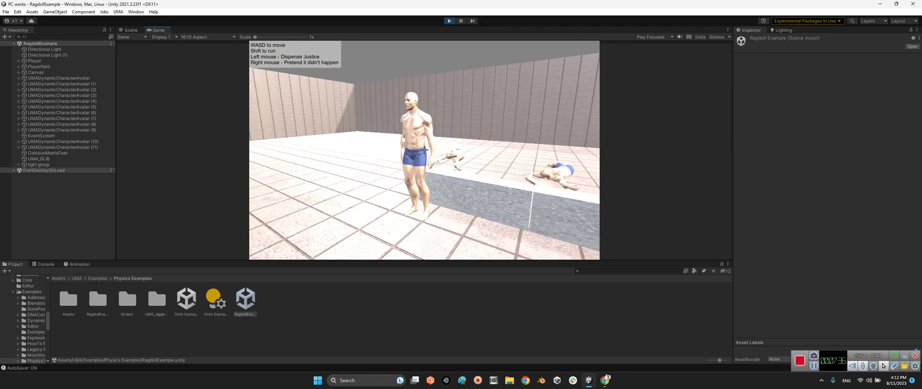
pyautogui.click(425, 150)
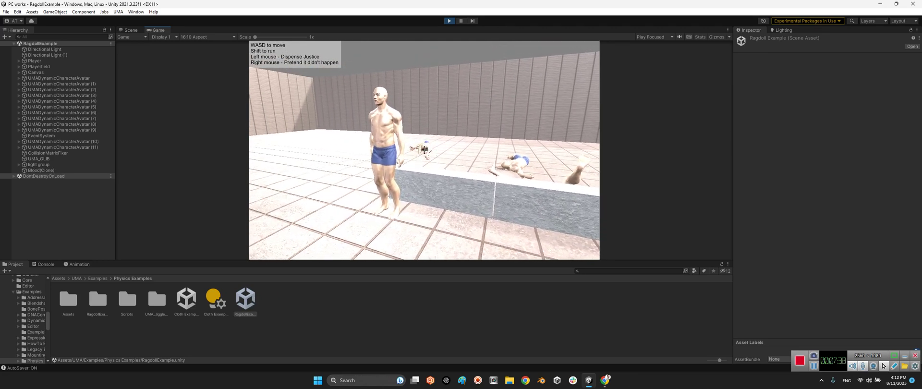
pyautogui.press('w')
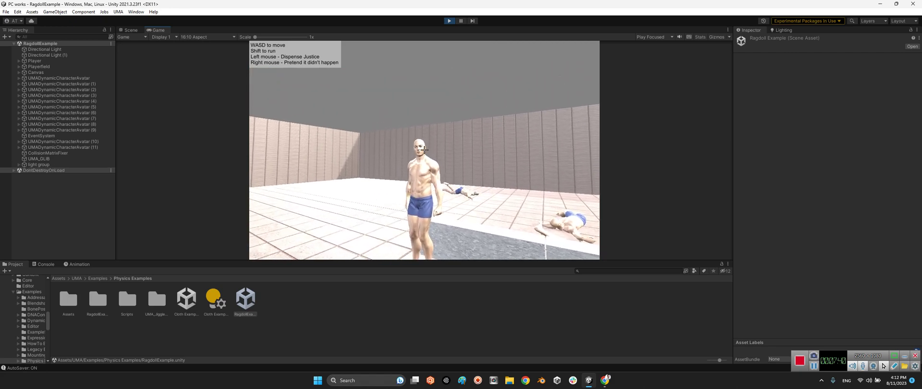
pyautogui.click(424, 150)
# Step: Shoot the avatar on the tall platform and those along the far wall, then release the cursor from the game
pyautogui.press('w')
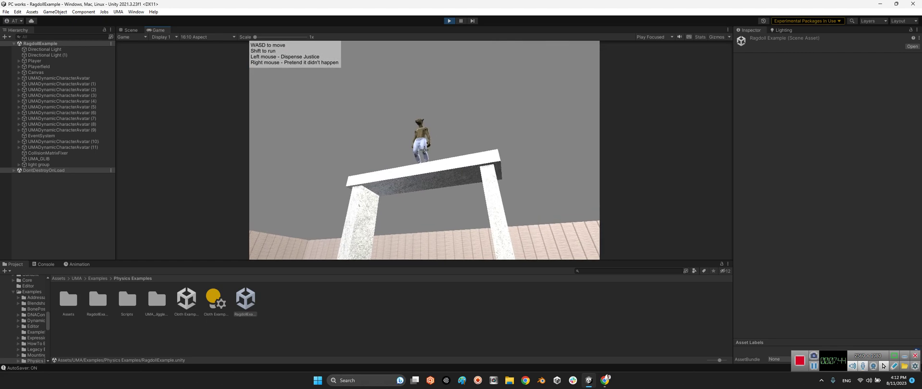
pyautogui.click(424, 150)
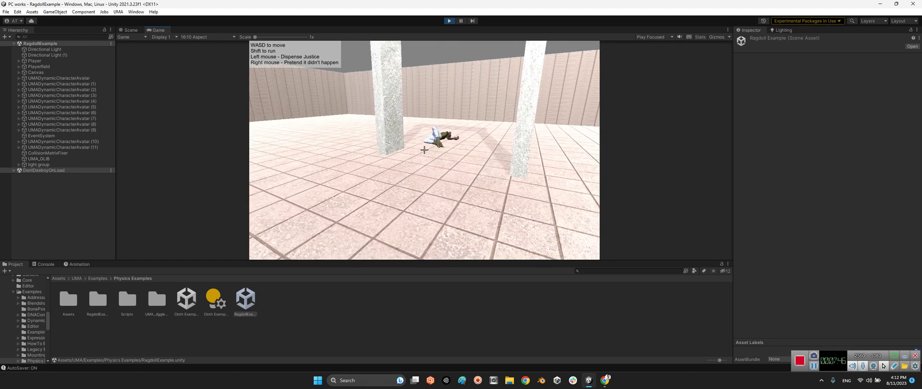
pyautogui.press('w')
pyautogui.click(424, 150)
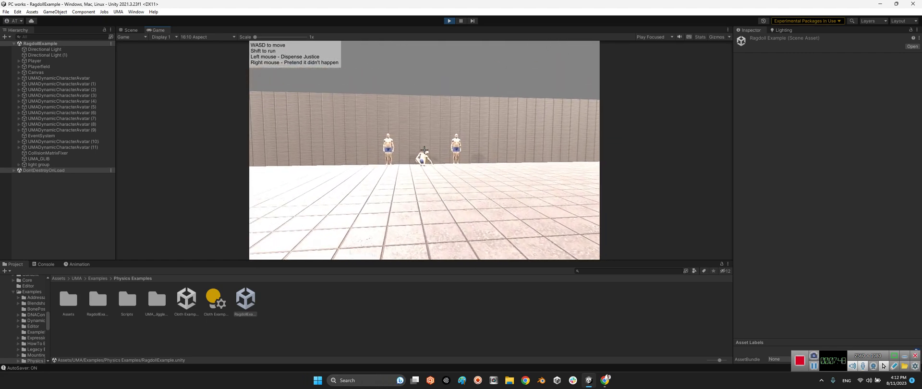
pyautogui.press('w')
pyautogui.click(424, 150)
pyautogui.click(424, 150)
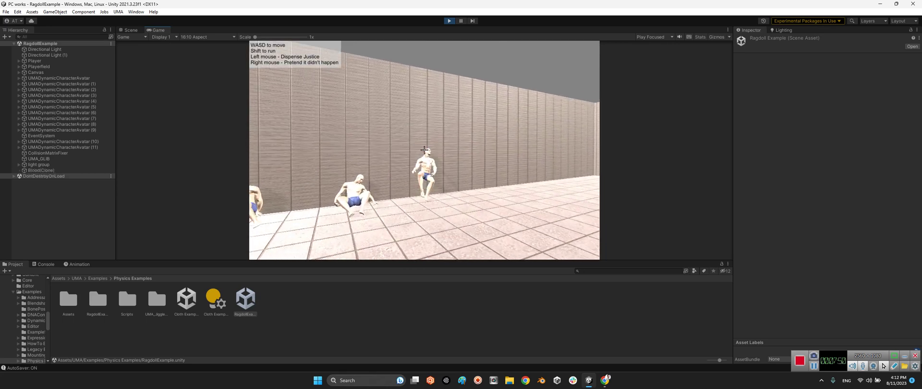
pyautogui.press('w')
pyautogui.press('Escape')
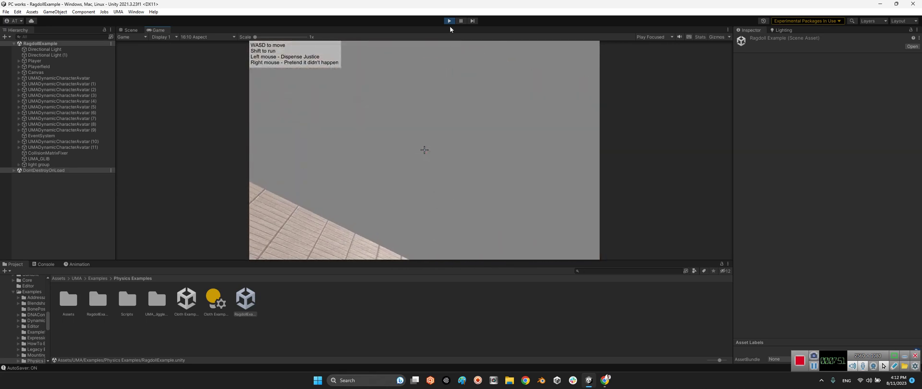
# Step: Stop the running ragdoll scene and return to the UMA Examples folder in the project files
pyautogui.click(450, 23)
pyautogui.hotkey('ctrl', 'p')
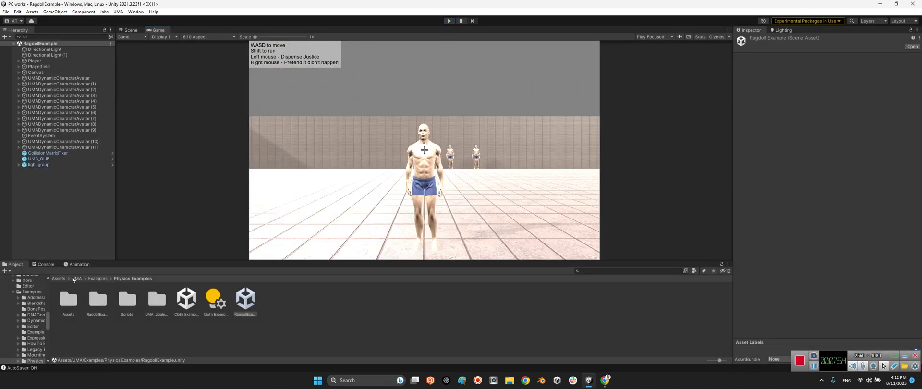
pyautogui.click(45, 264)
pyautogui.click(7, 271)
pyautogui.click(13, 264)
pyautogui.click(98, 279)
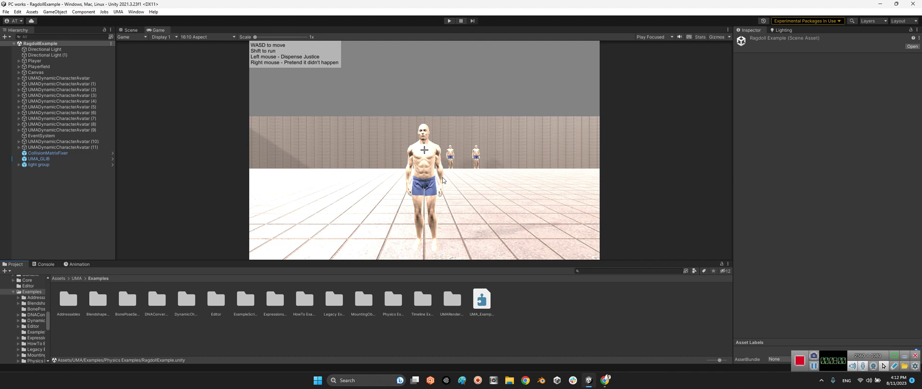
# Step: Open the UMA Demo - UMARendererAssets scene from the UMARenderer Examples folder and run it
pyautogui.doubleClick(450, 300)
pyautogui.doubleClick(98, 300)
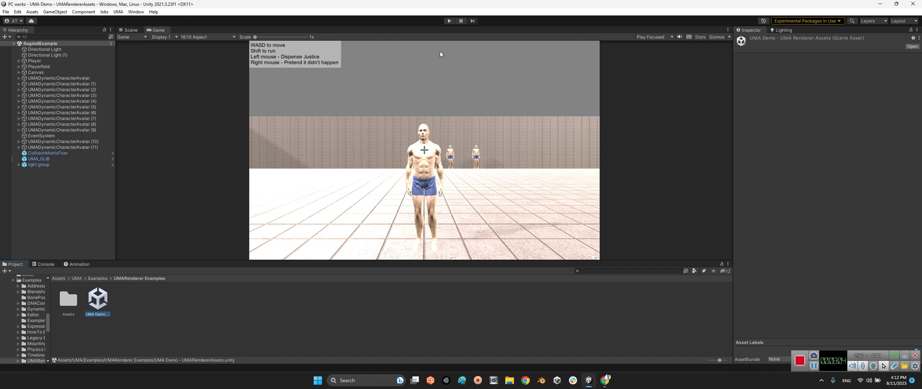
pyautogui.click(448, 21)
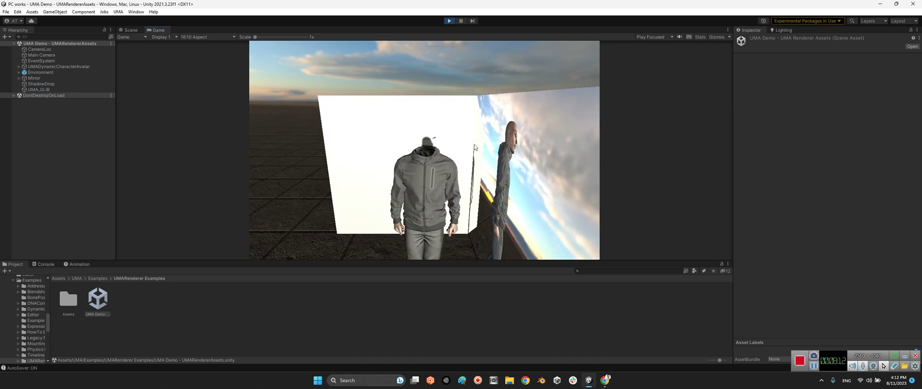
# Step: Frame the UMADynamicCharacterAvatar in the Scene view and examine it up close while the scene runs
pyautogui.hotkey('ctrl', '1')
pyautogui.moveTo(426, 142); pyautogui.dragTo(412, 82, button='right')
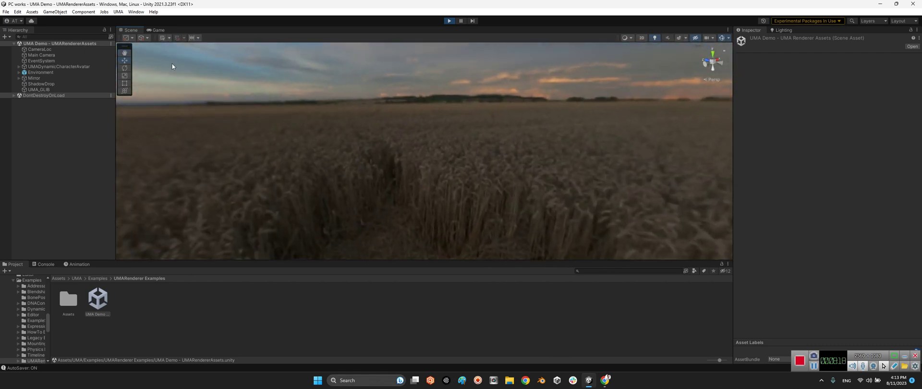
pyautogui.doubleClick(49, 67)
pyautogui.moveTo(385, 154); pyautogui.dragTo(317, 112, button='right')
pyautogui.scroll(8, 315, 110)
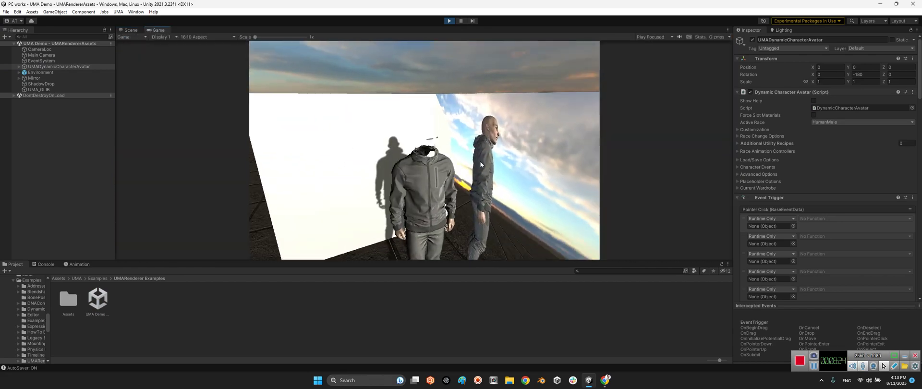
# Step: View the avatar and its mirror reflection from other angles in the running game and stop playback
pyautogui.moveTo(580, 168); pyautogui.dragTo(505, 191)
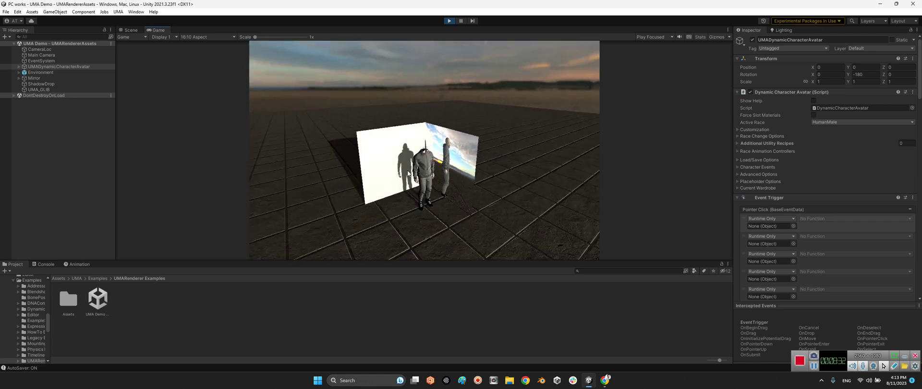
pyautogui.click(450, 21)
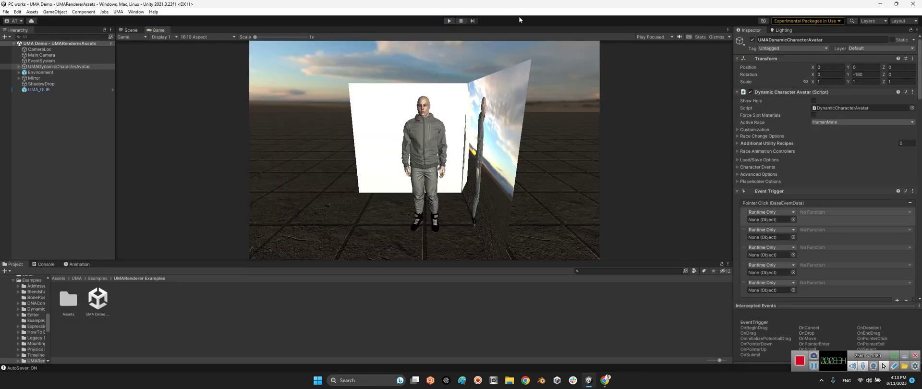